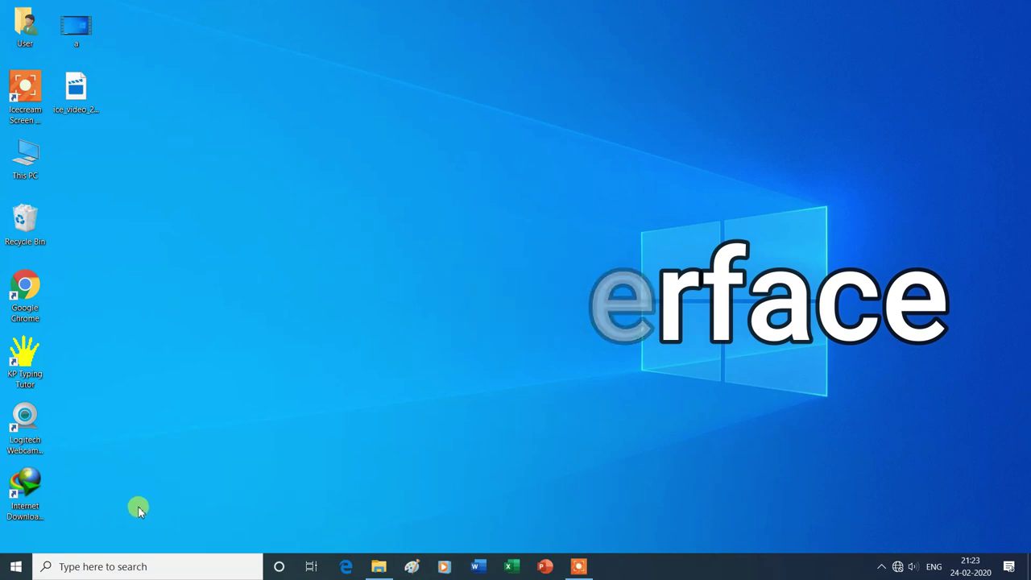
Step: Search for Excel from the Start menu and launch it from the results
left_click(16, 570)
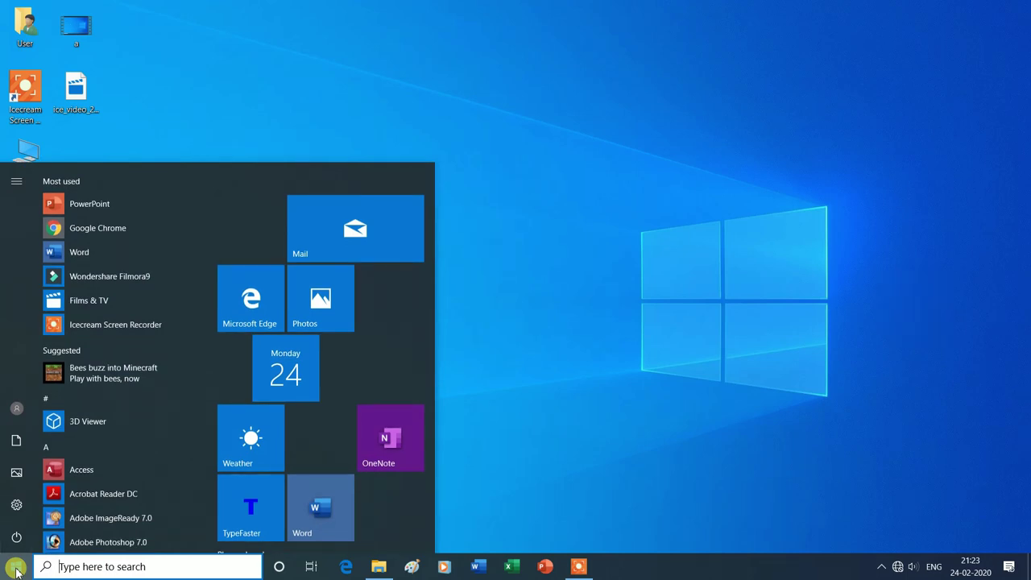
type("e")
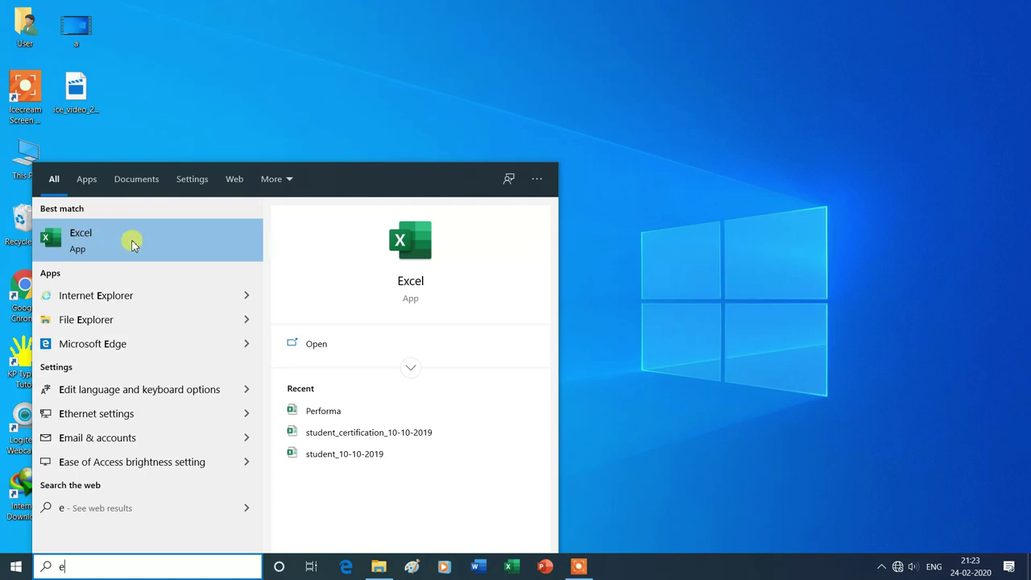
left_click(651, 226)
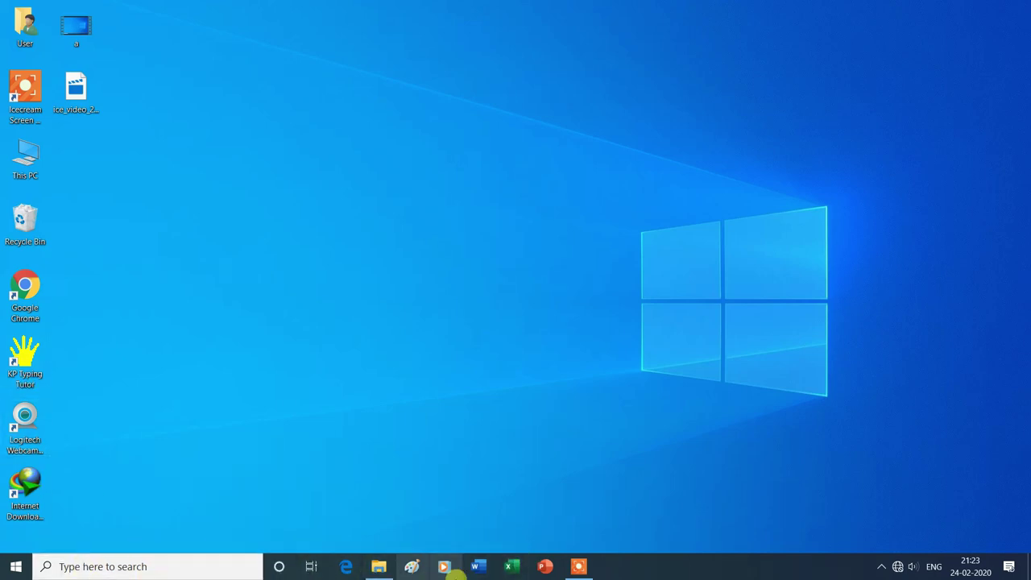
Step: Bring up Excel from the taskbar and create a new blank workbook, Book1
left_click(515, 568)
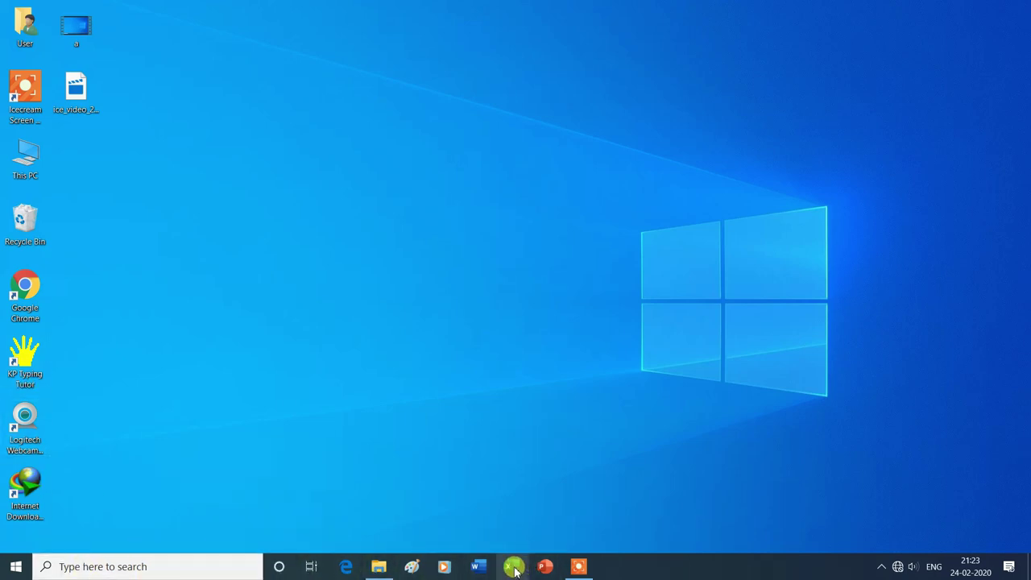
left_click(515, 571)
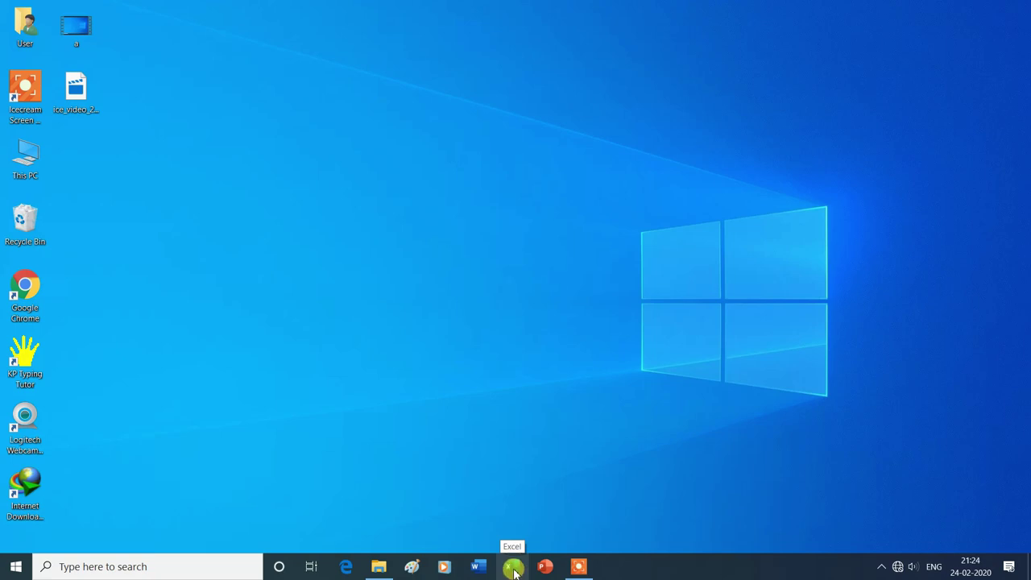
left_click(516, 570)
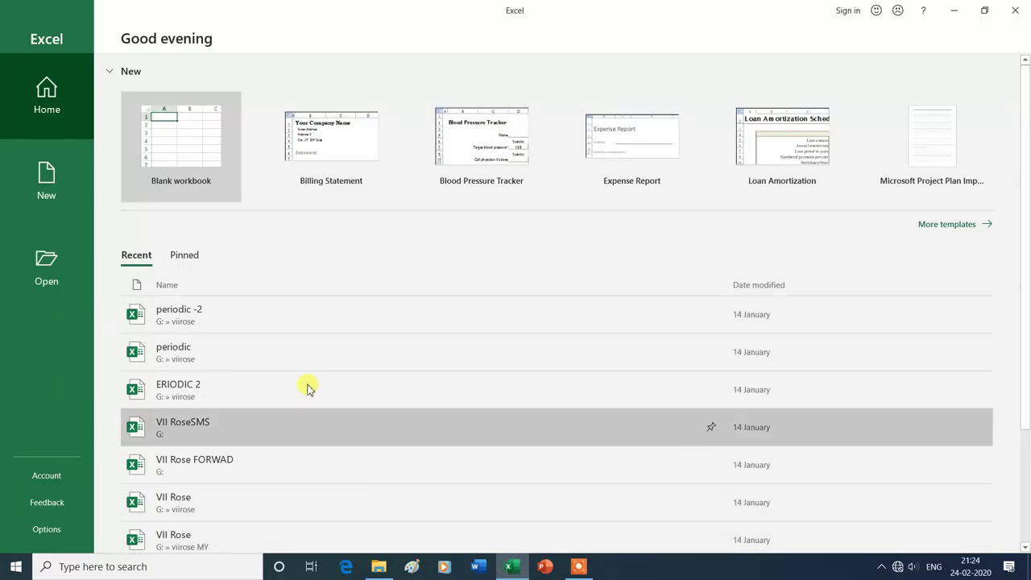
left_click(186, 145)
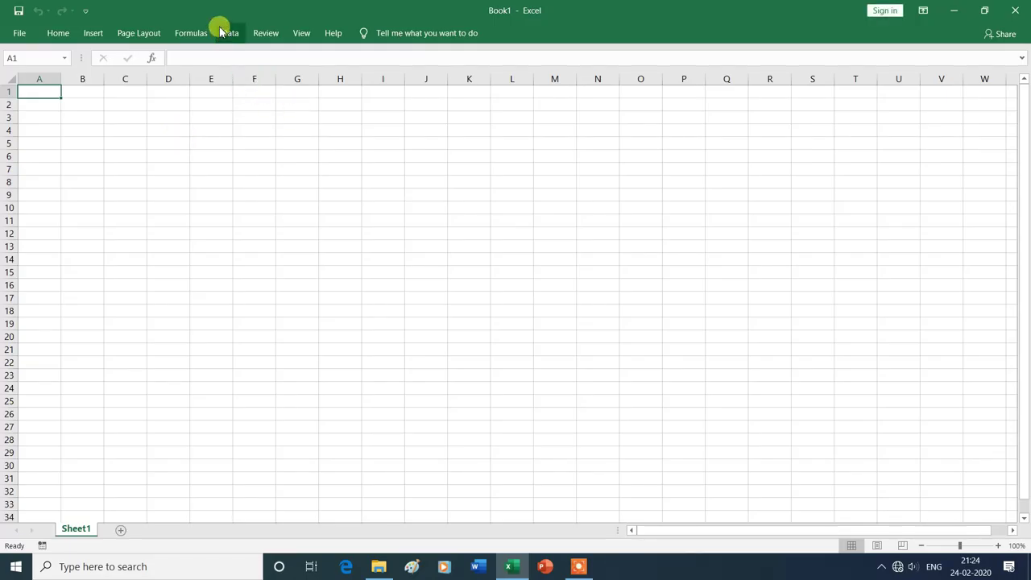
Step: Expand the Home ribbon commands and show the Quick Access Toolbar customization list
left_click(57, 33)
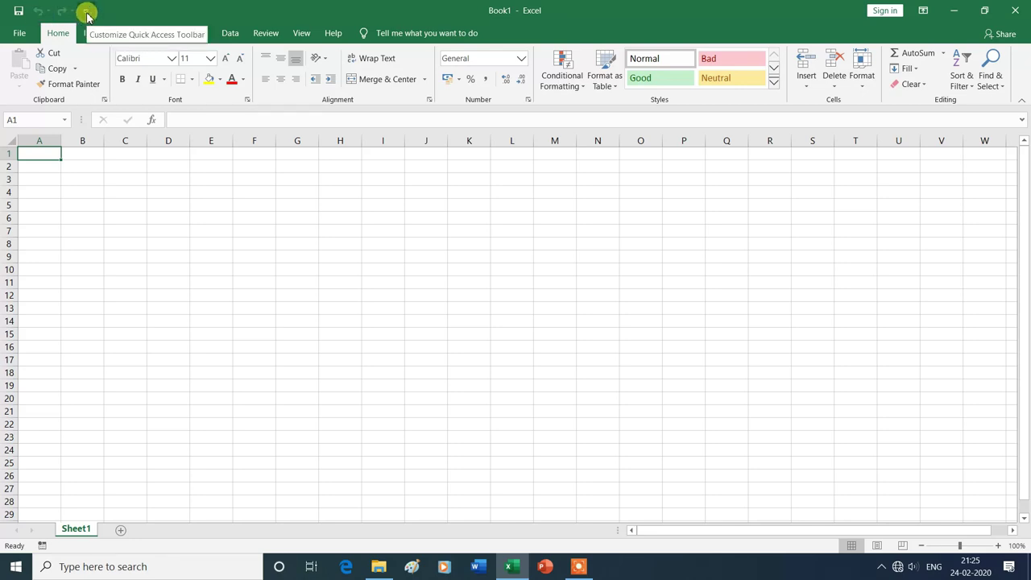
left_click(87, 16)
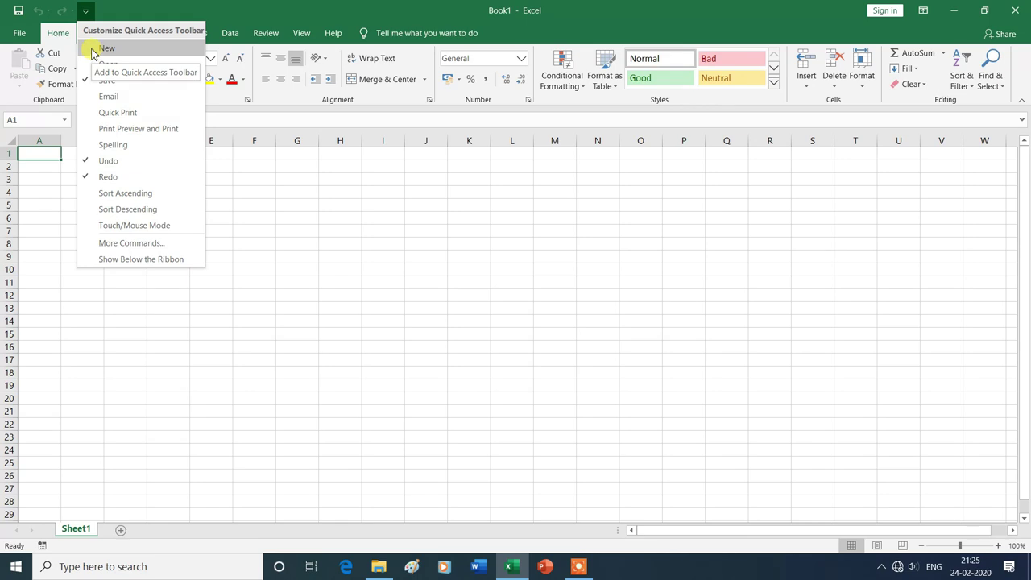
key("Escape")
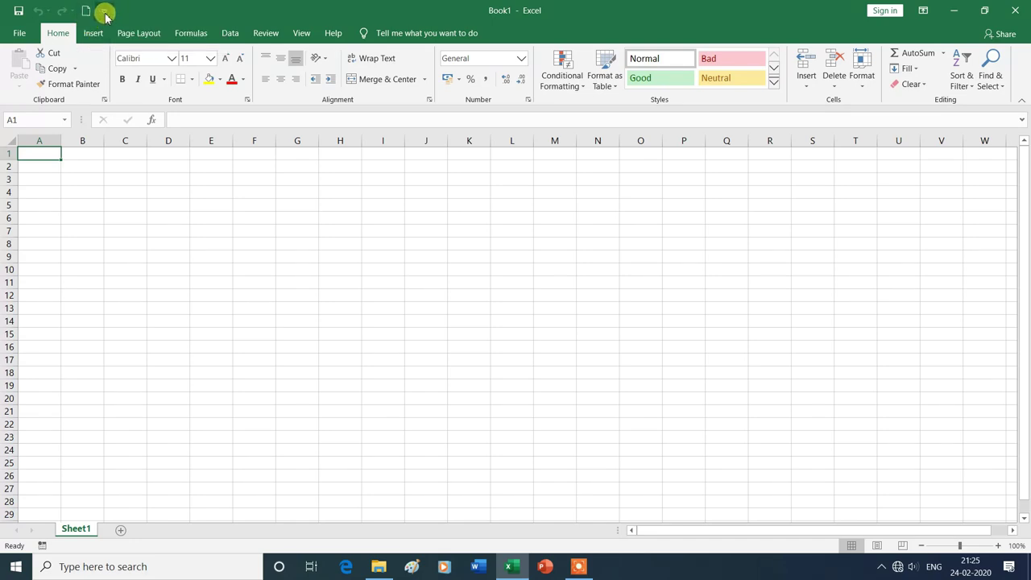
left_click(104, 13)
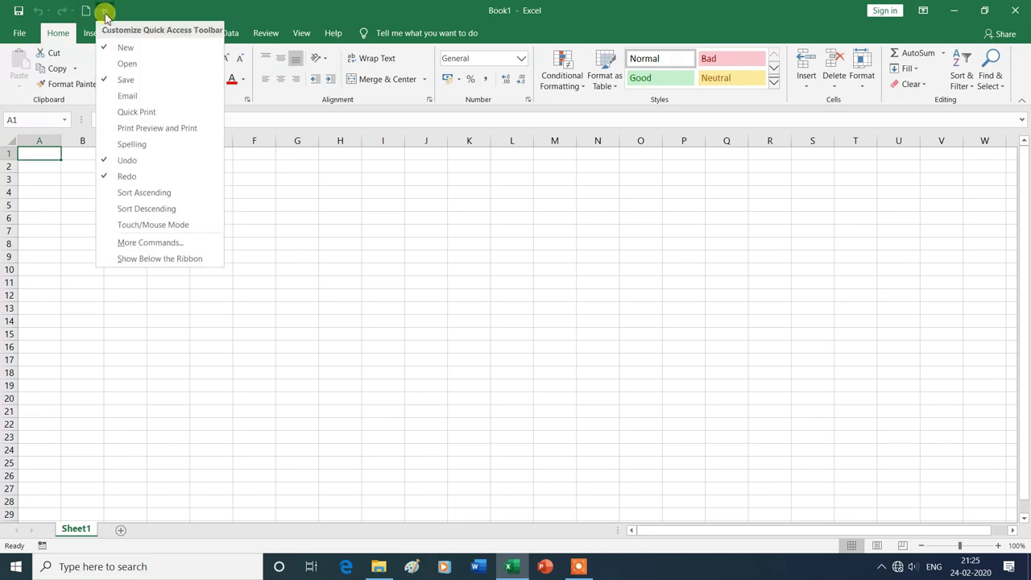
left_click(121, 64)
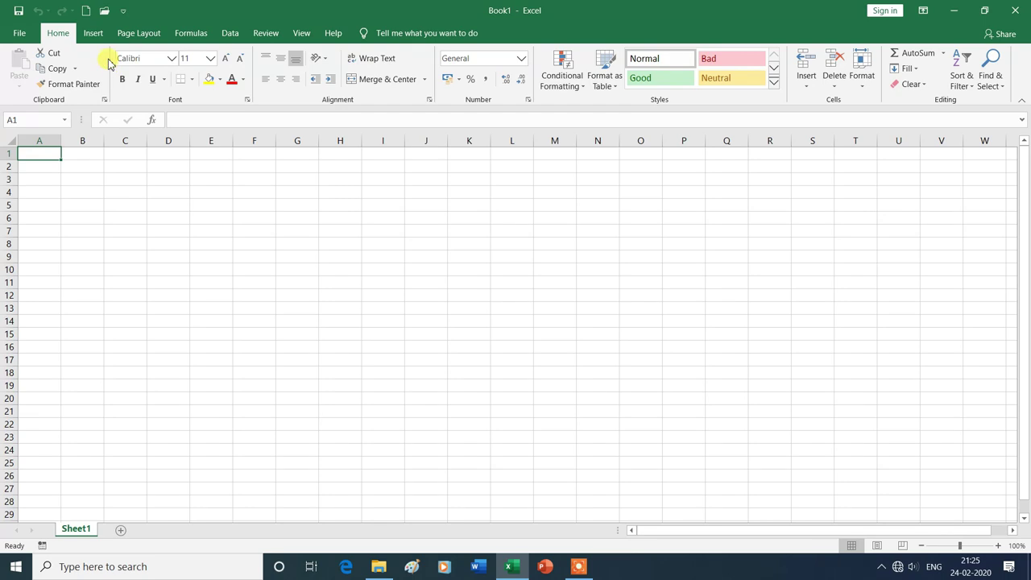
left_click(123, 12)
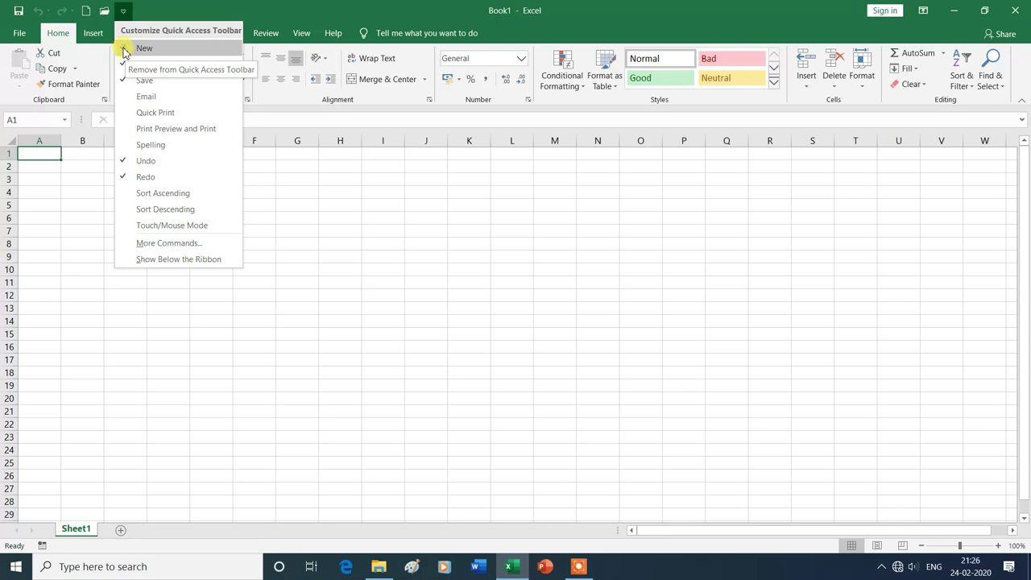
left_click(145, 49)
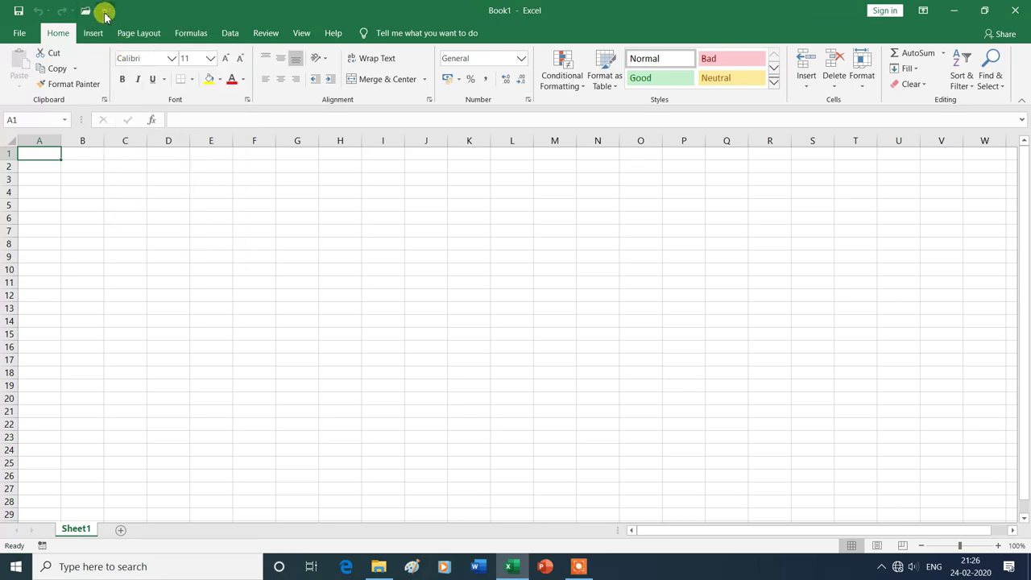
left_click(104, 13)
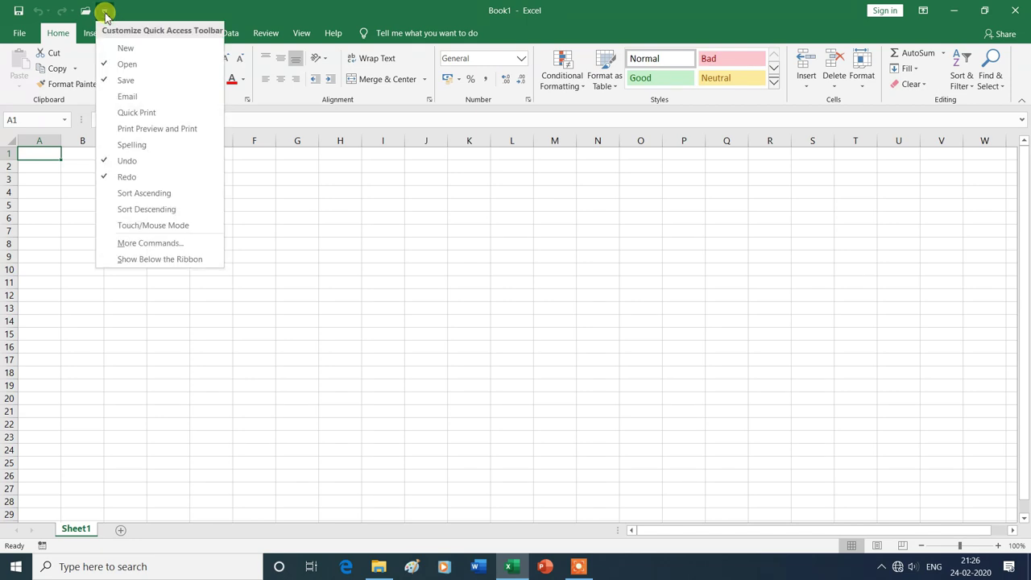
left_click(107, 64)
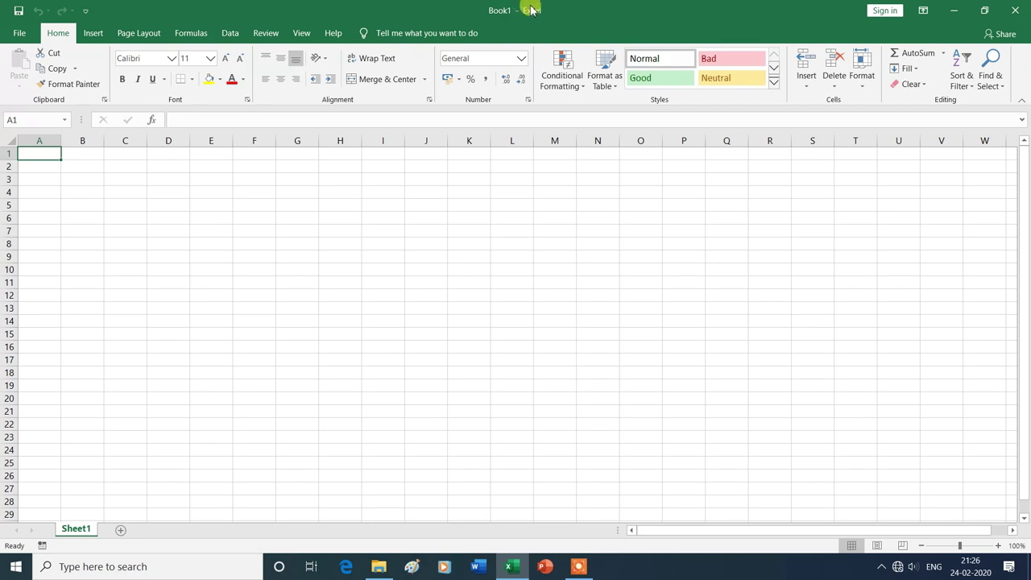
left_click(883, 16)
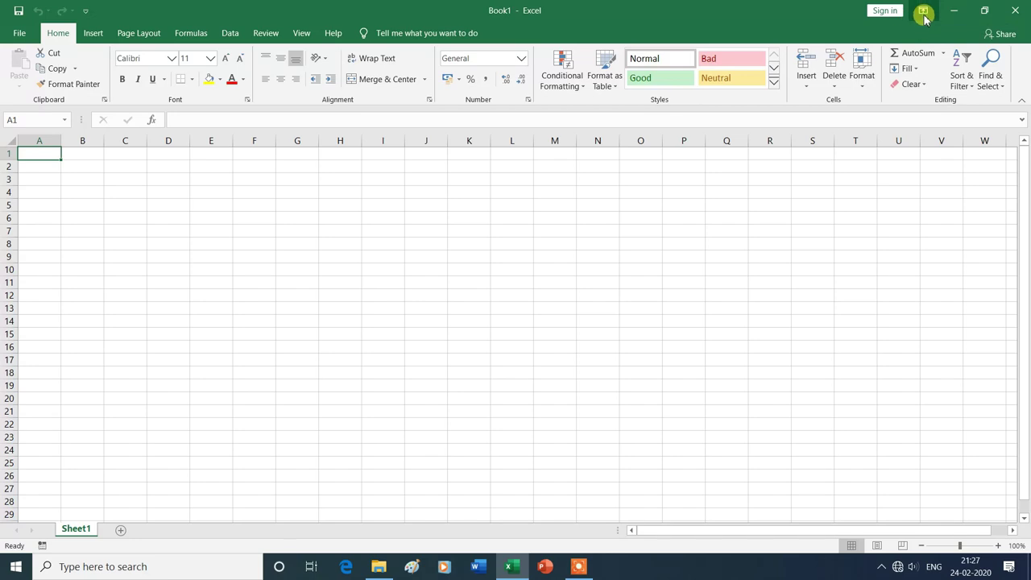
Step: Set the ribbon to Auto-hide Ribbon so the Book1 grid fills the screen
left_click(923, 11)
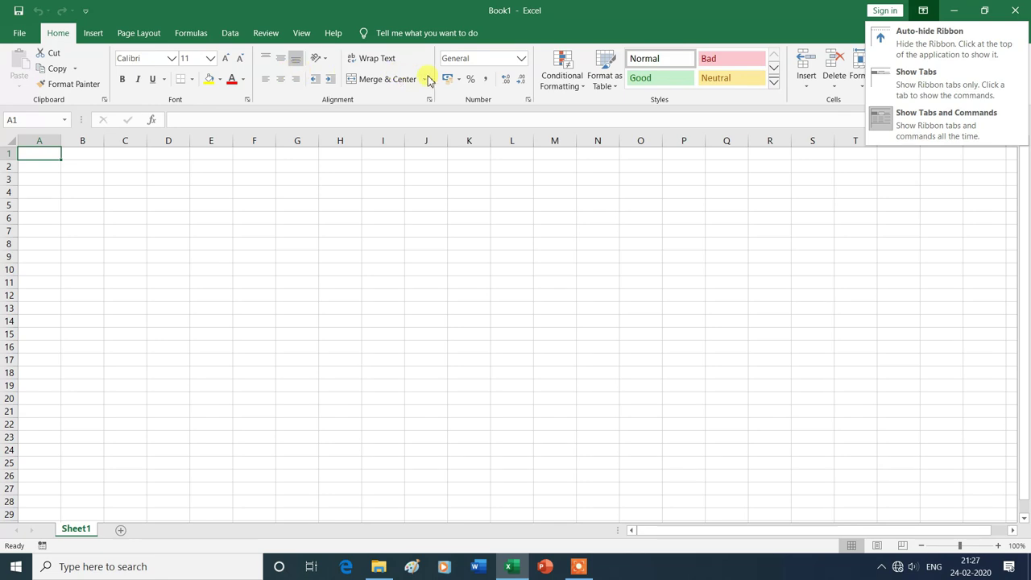
left_click(925, 41)
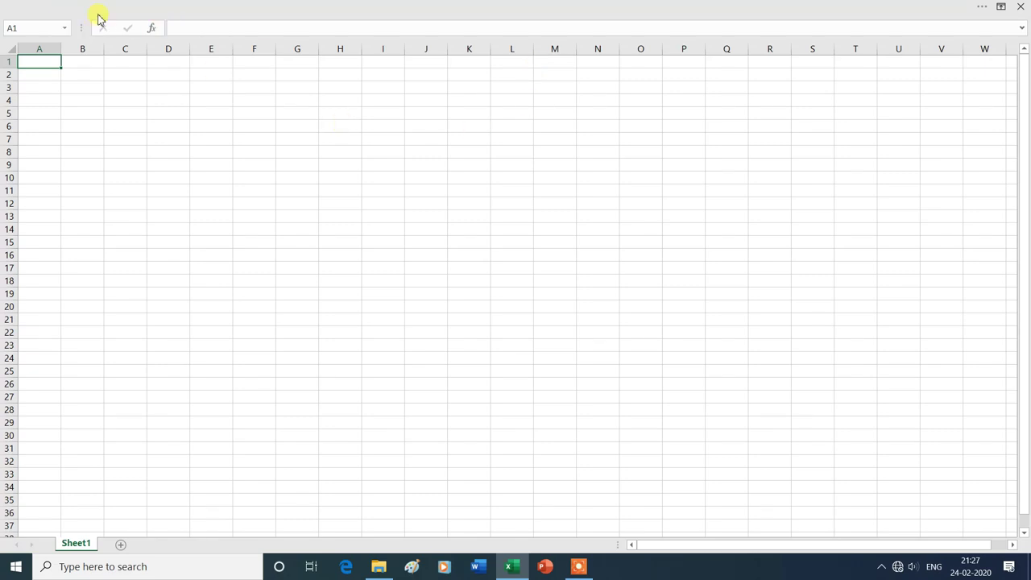
Step: Reopen Ribbon Display Options and choose Show Tabs so only tab names appear
left_click(1001, 10)
left_click(1000, 10)
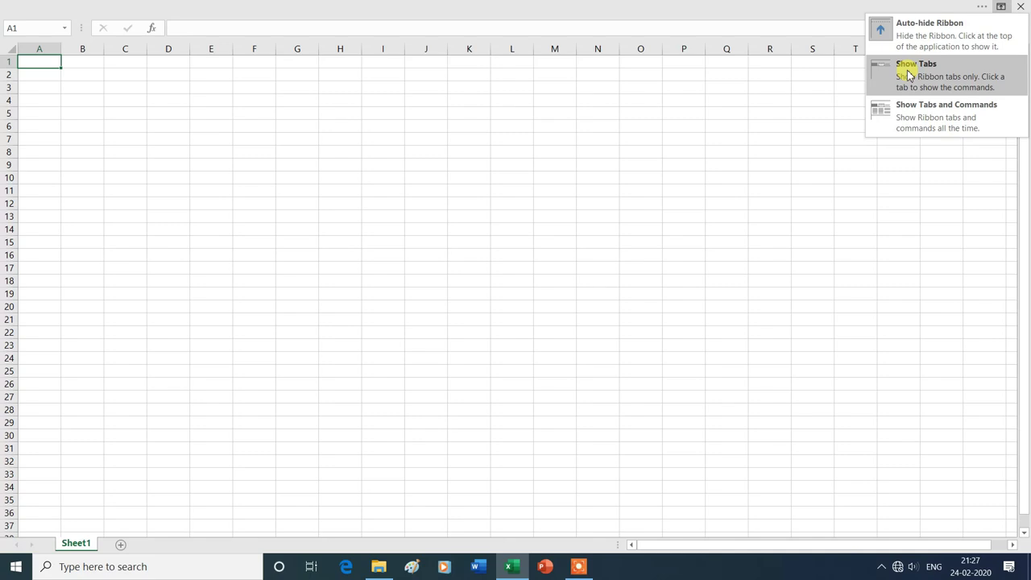
left_click(908, 73)
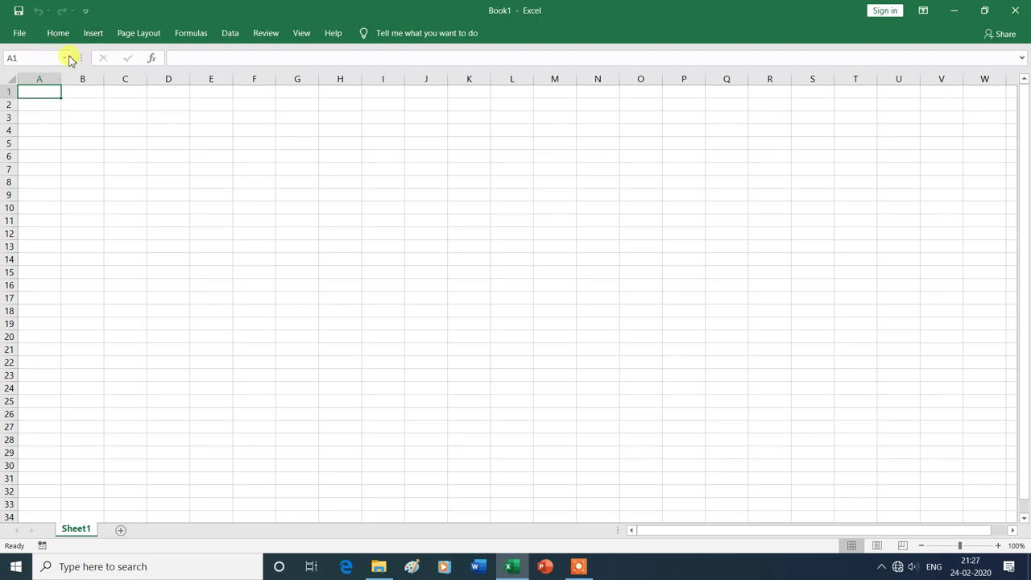
left_click(66, 39)
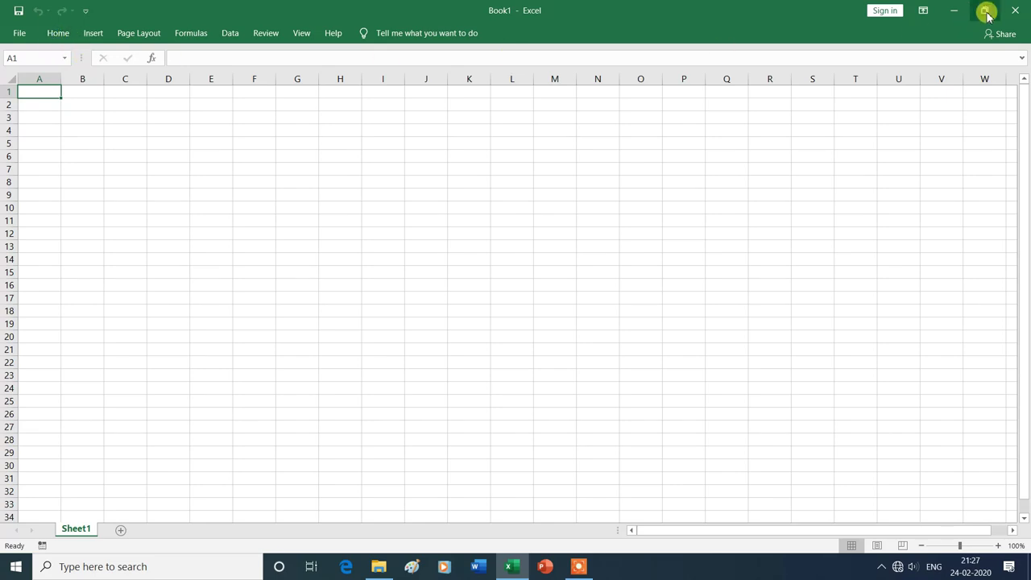
left_click(923, 11)
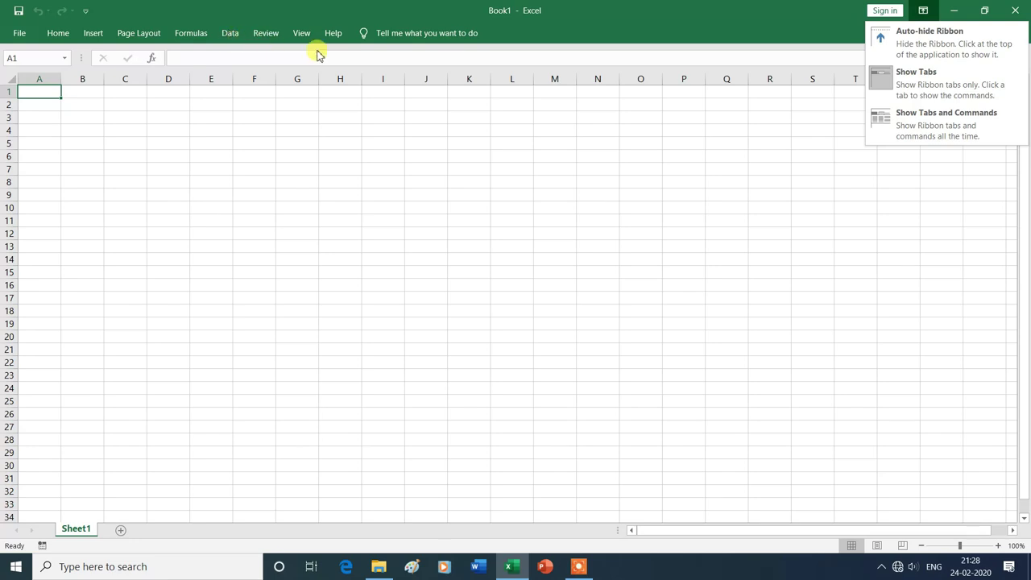
left_click(982, 126)
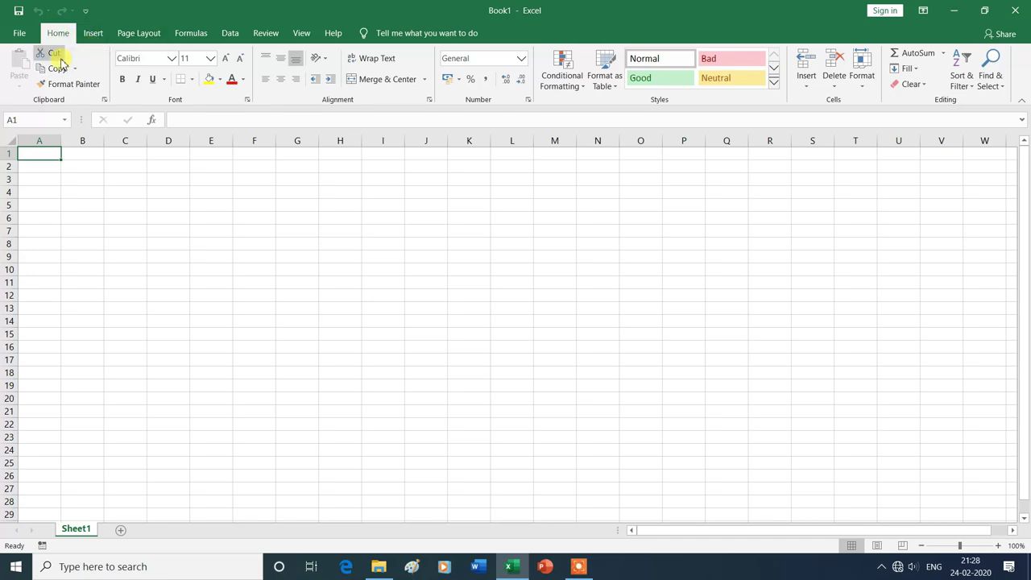
left_click(77, 90)
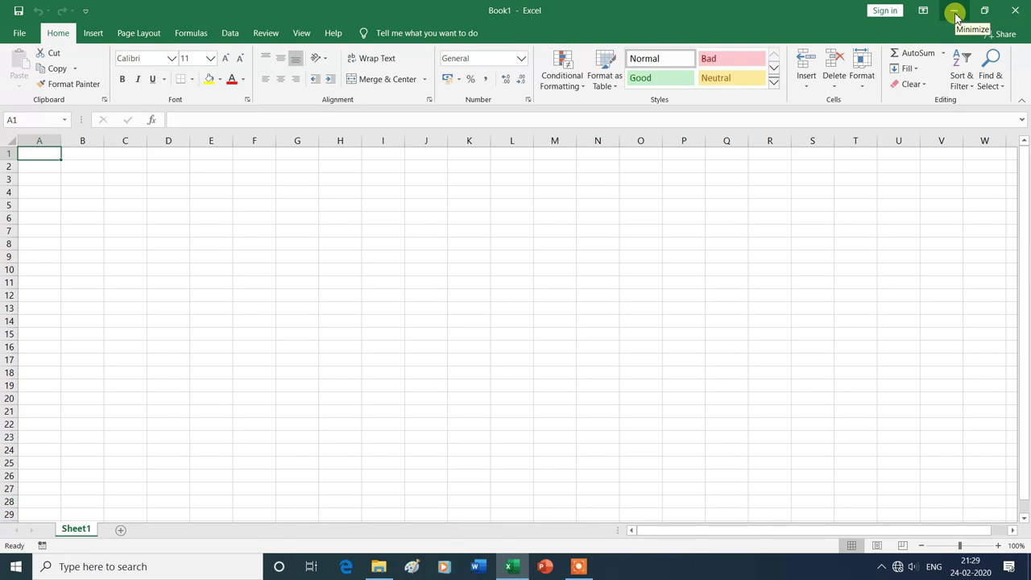
left_click(955, 16)
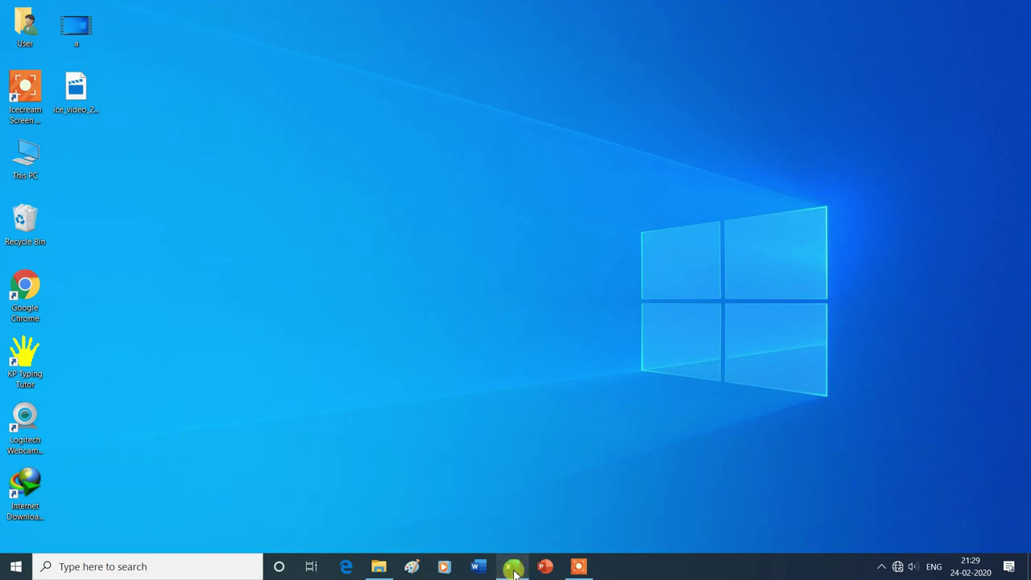
left_click(514, 570)
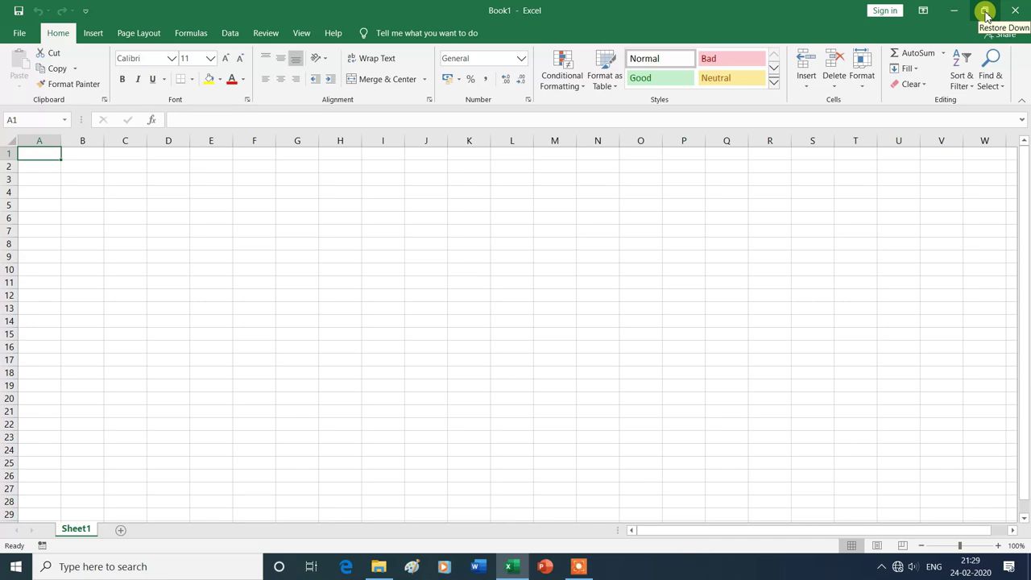
left_click(985, 11)
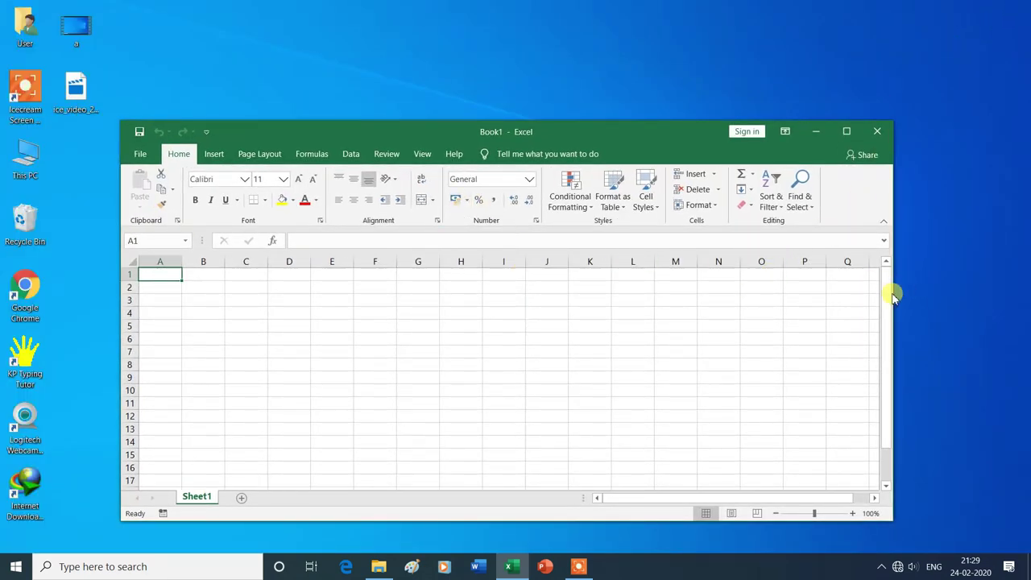
left_click_drag(893, 293, 946, 291)
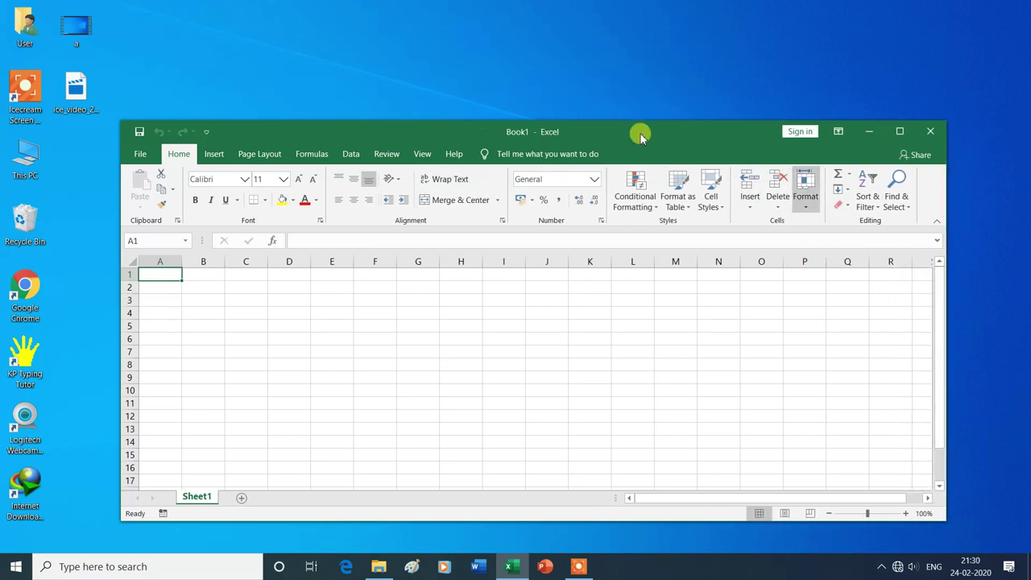
left_click_drag(636, 119, 636, 49)
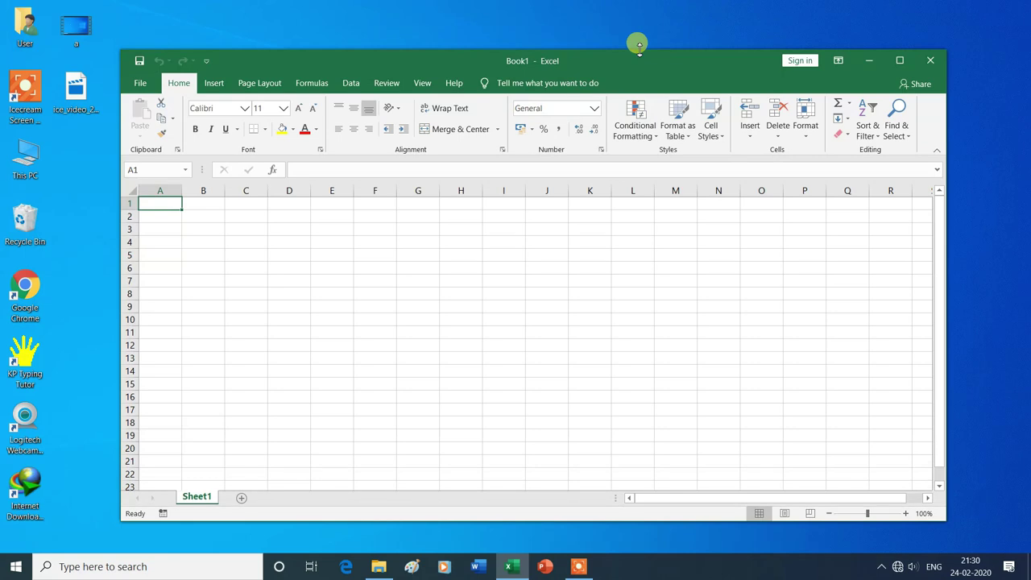
left_click(900, 61)
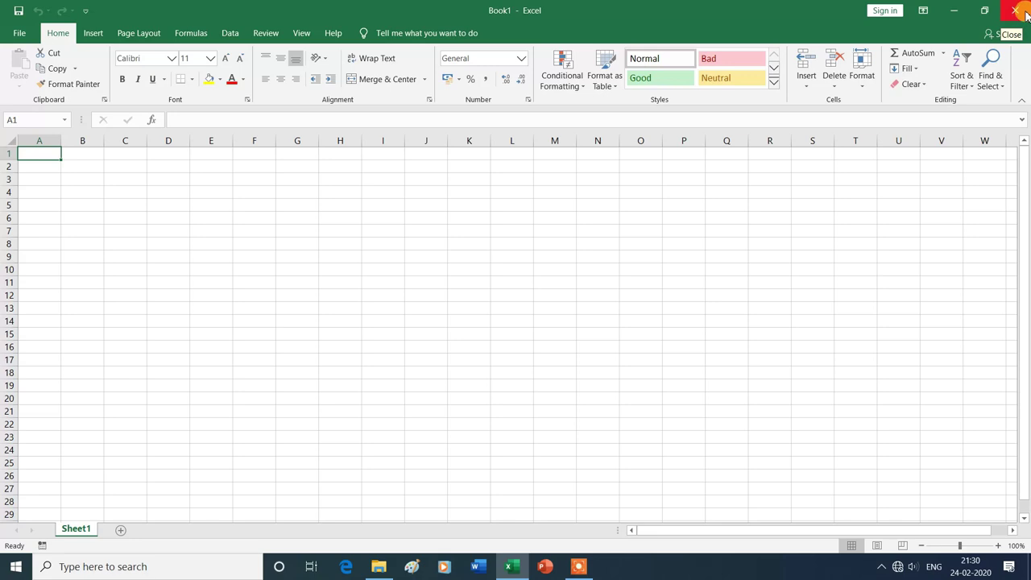
left_click(1013, 11)
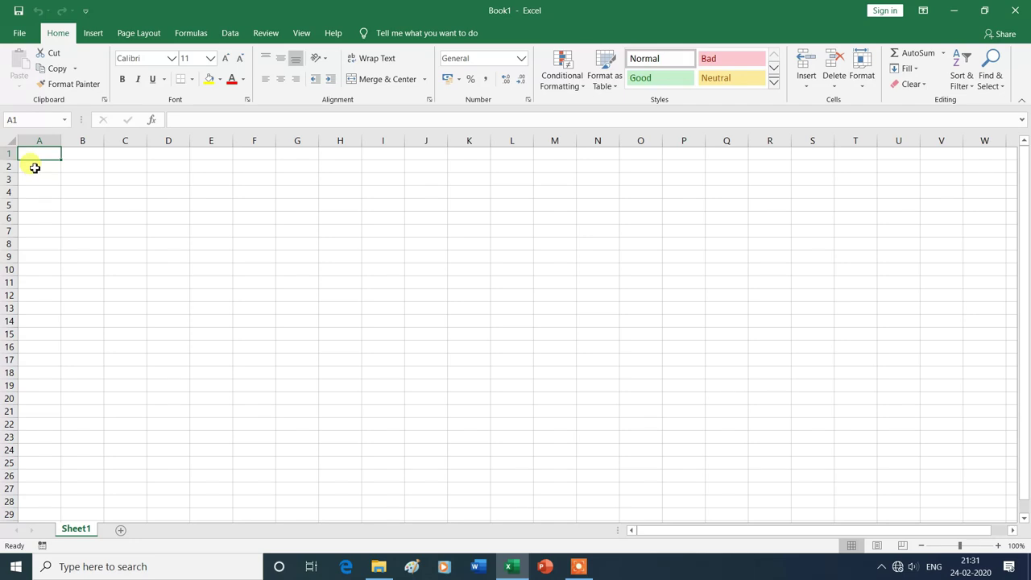
Step: Select cell A2, then cell A3, watching the Name Box change
left_click(35, 168)
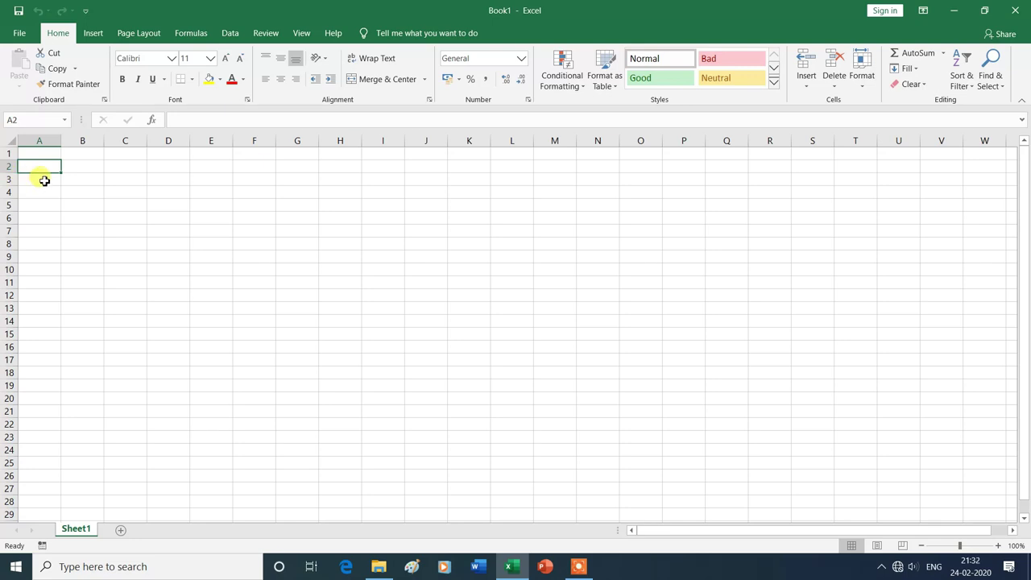
left_click(45, 180)
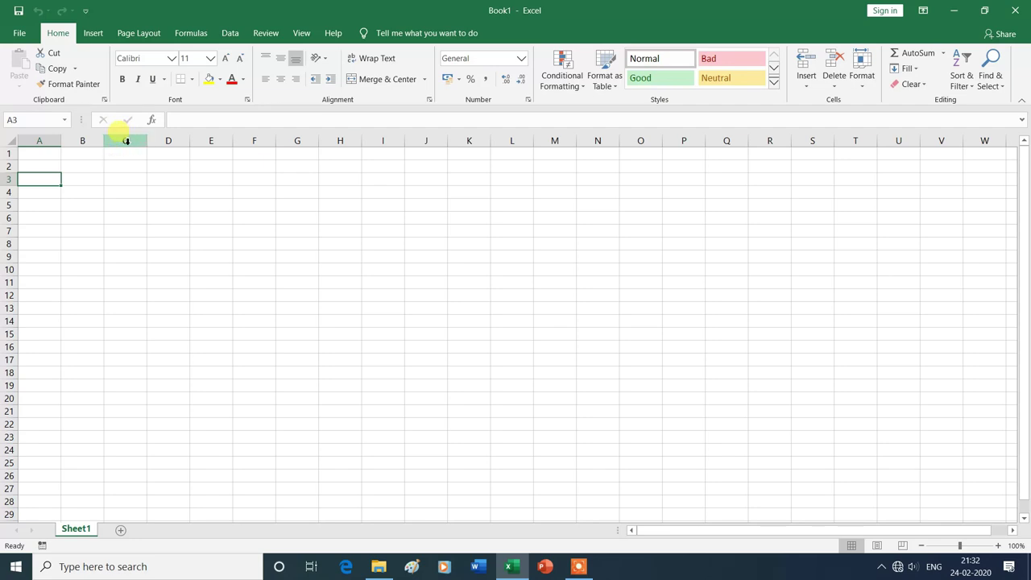
Step: Select the whole of column C, then row 3, then go to cell A6
left_click(126, 141)
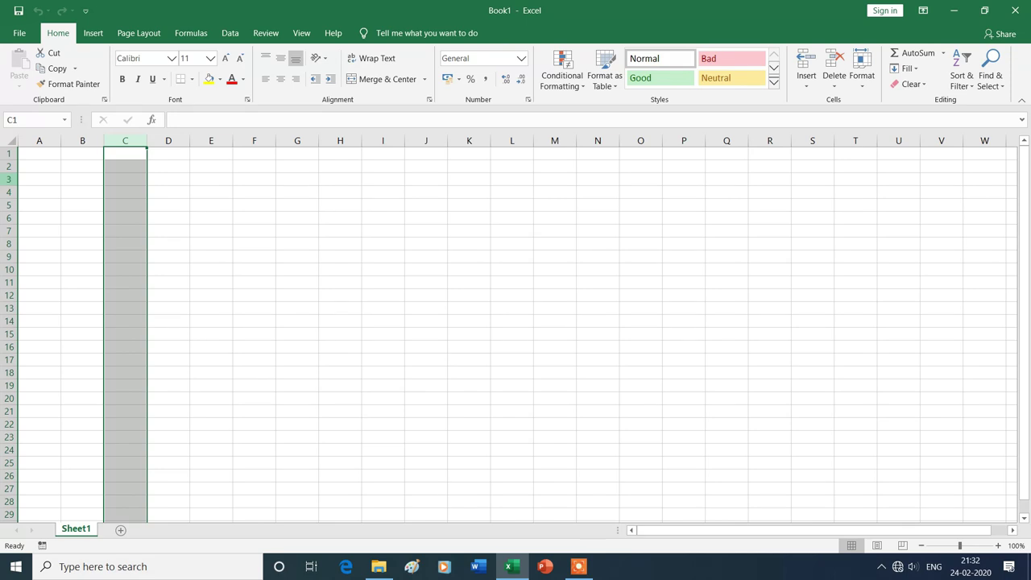
left_click(9, 178)
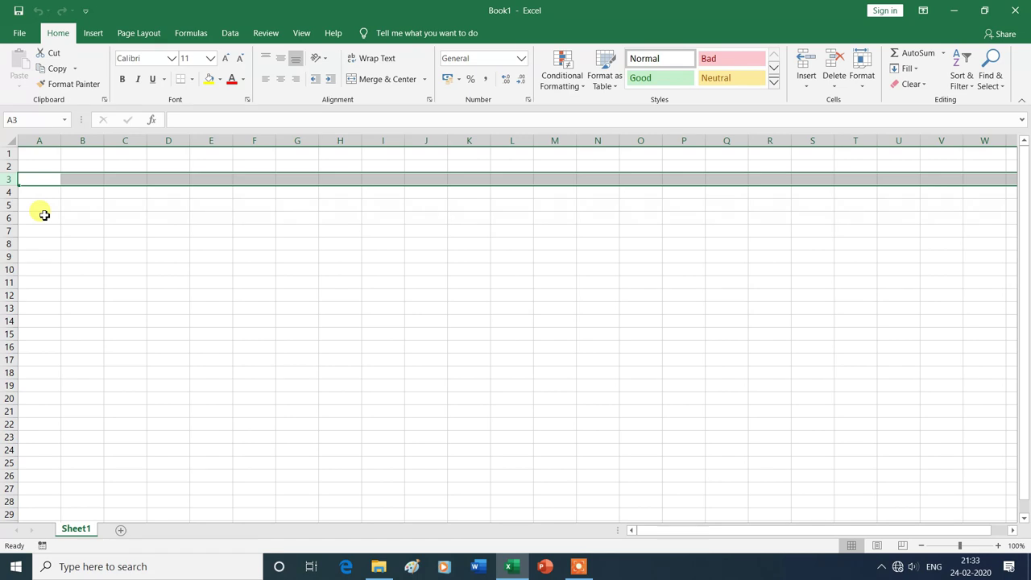
left_click(44, 215)
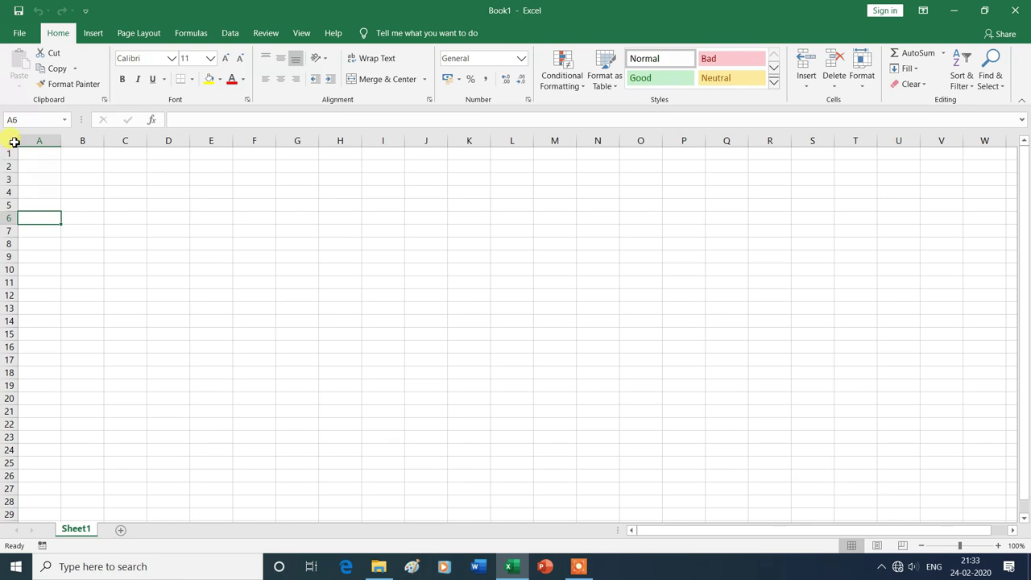
Step: Widen all columns on Sheet1 to 14.56 (138 pixels), then select cell A5
left_click(13, 142)
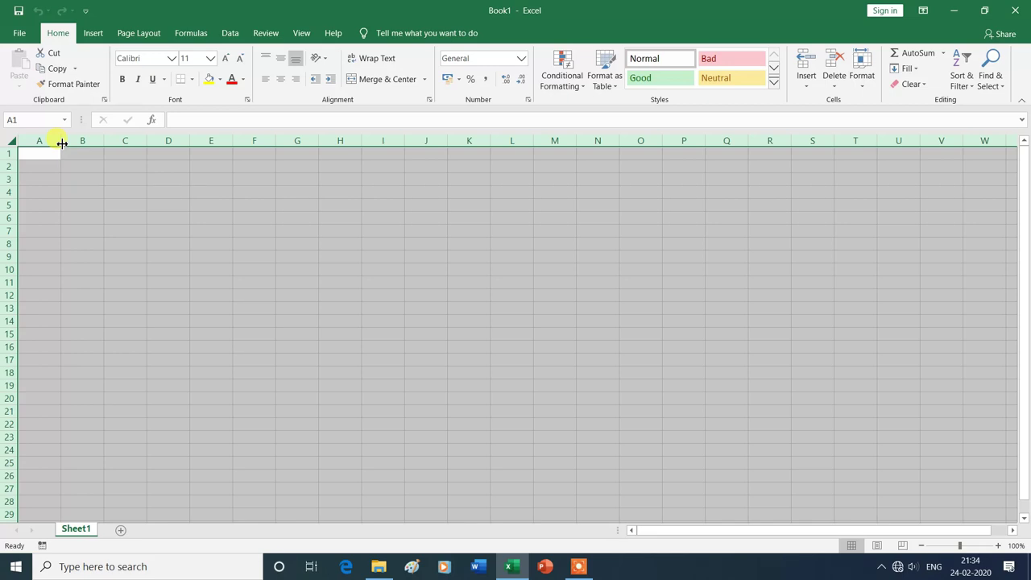
left_click_drag(62, 142, 94, 142)
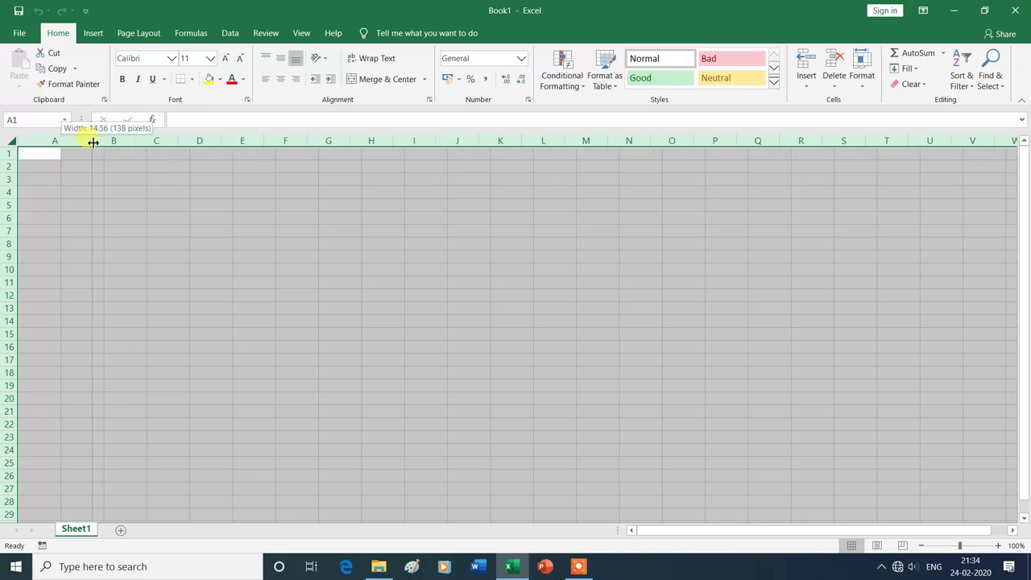
left_click_drag(93, 143, 94, 143)
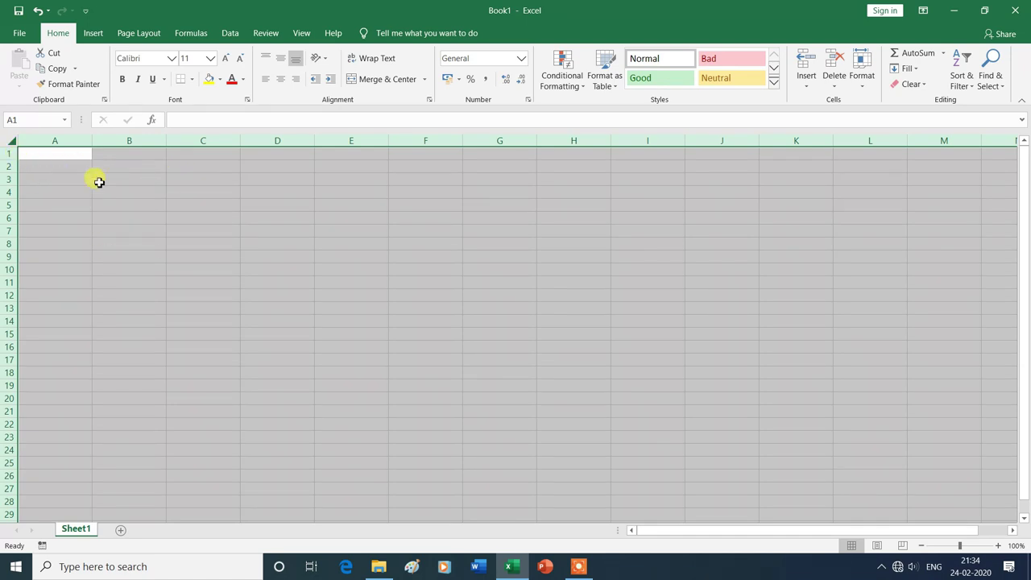
left_click(86, 202)
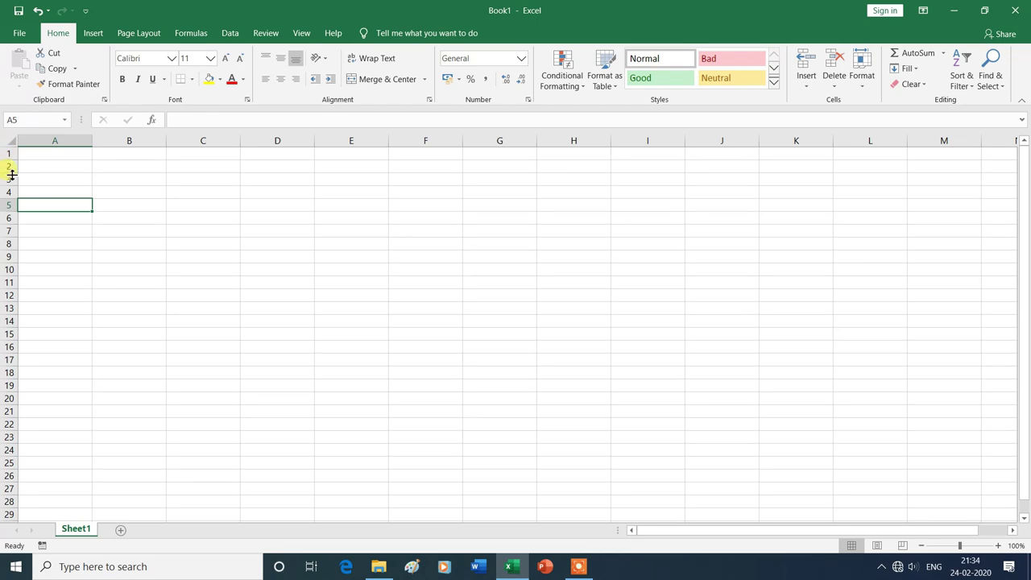
Step: Set all rows on Sheet1 to 39.60 (66 pixels) high, then select cell D2
left_click(12, 141)
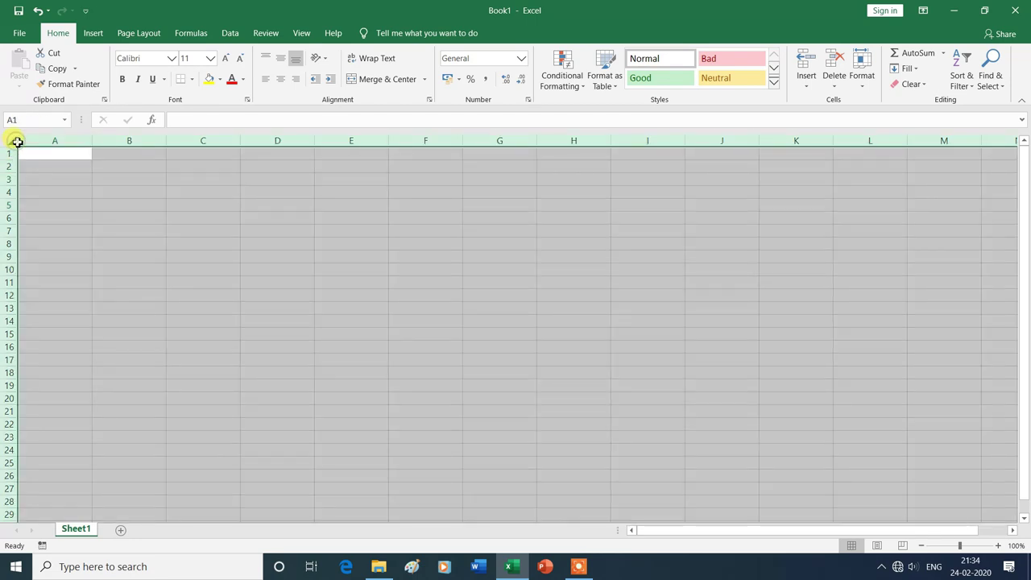
left_click_drag(13, 160, 12, 160)
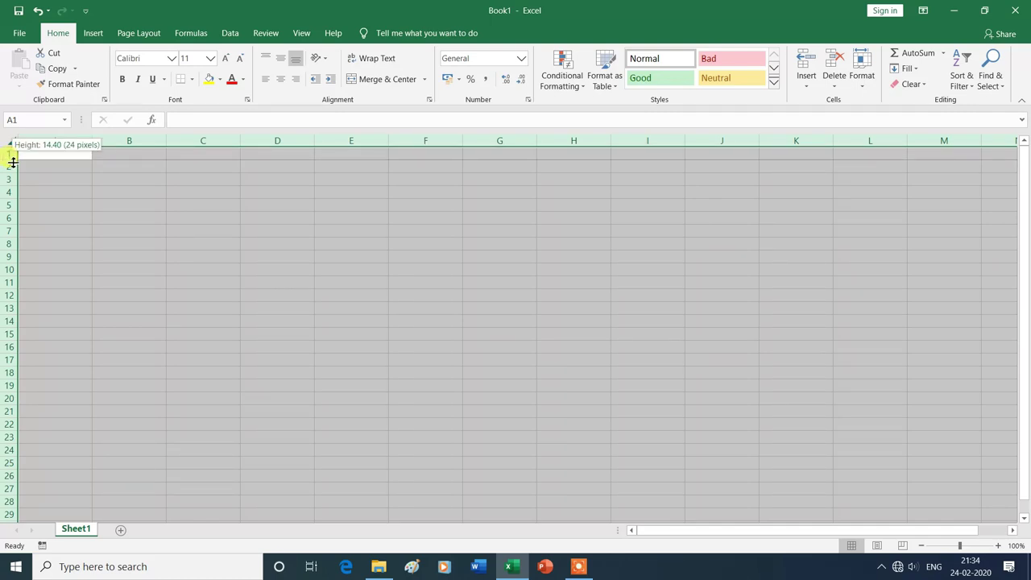
left_click_drag(13, 160, 15, 183)
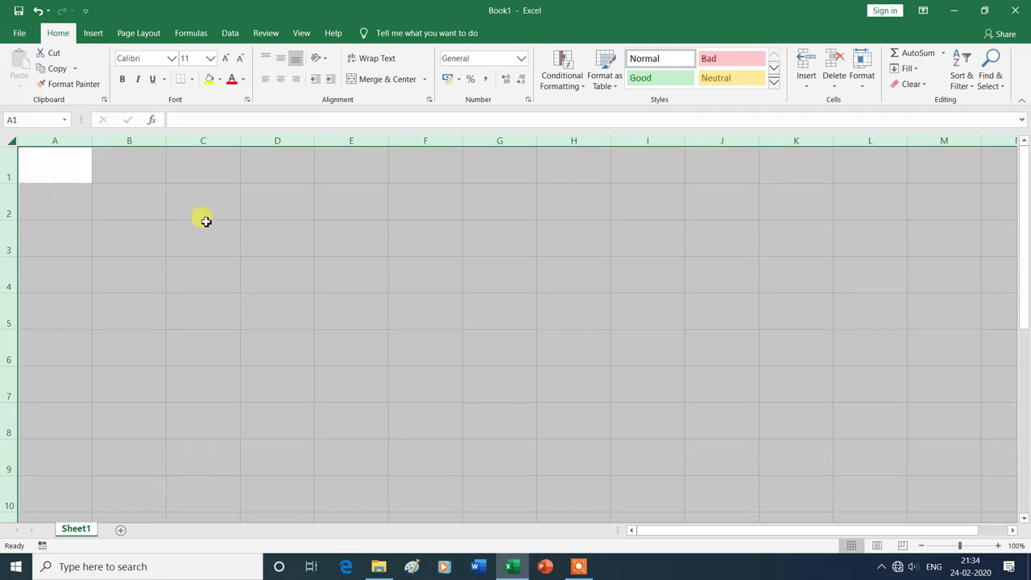
left_click(286, 206)
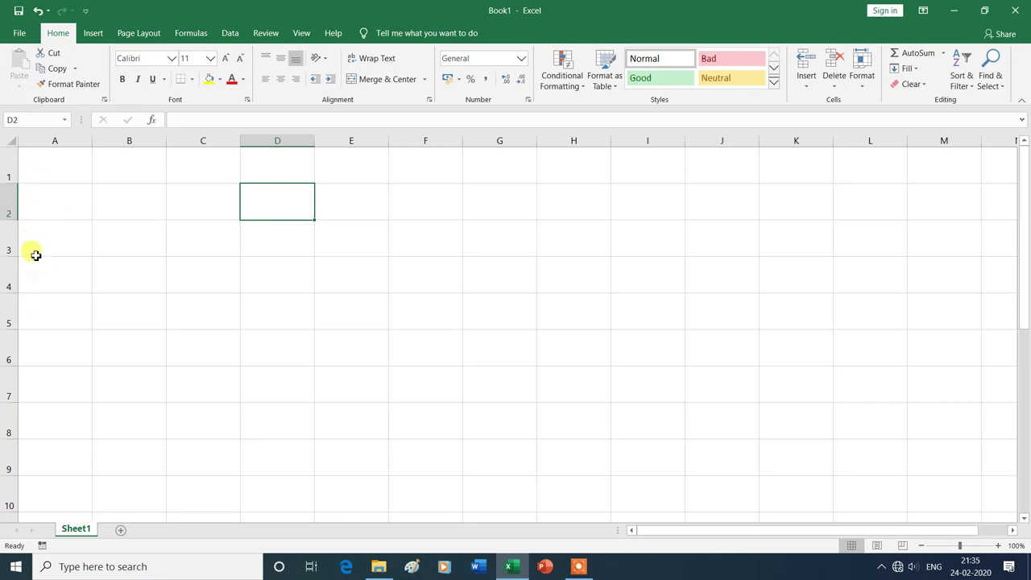
Step: Undo the row resize with Ctrl+Z so rows return to standard height
key("ctrl+z")
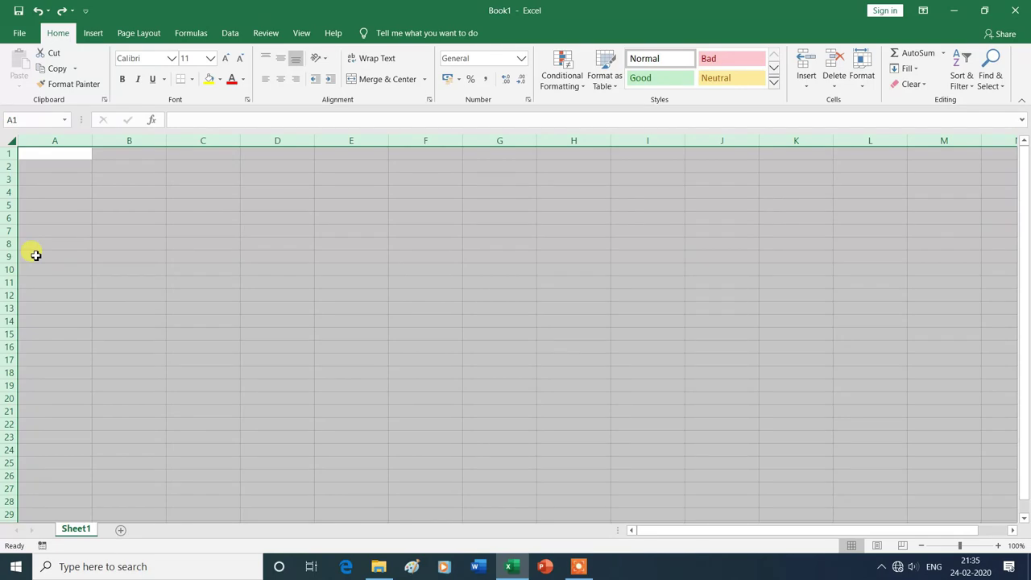
key("ctrl+z")
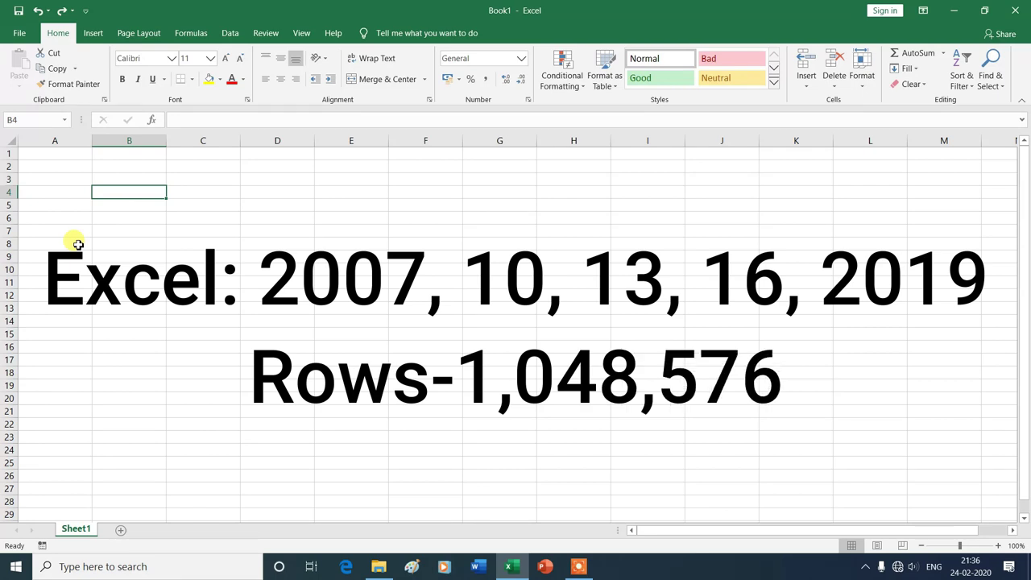
left_click(31, 154)
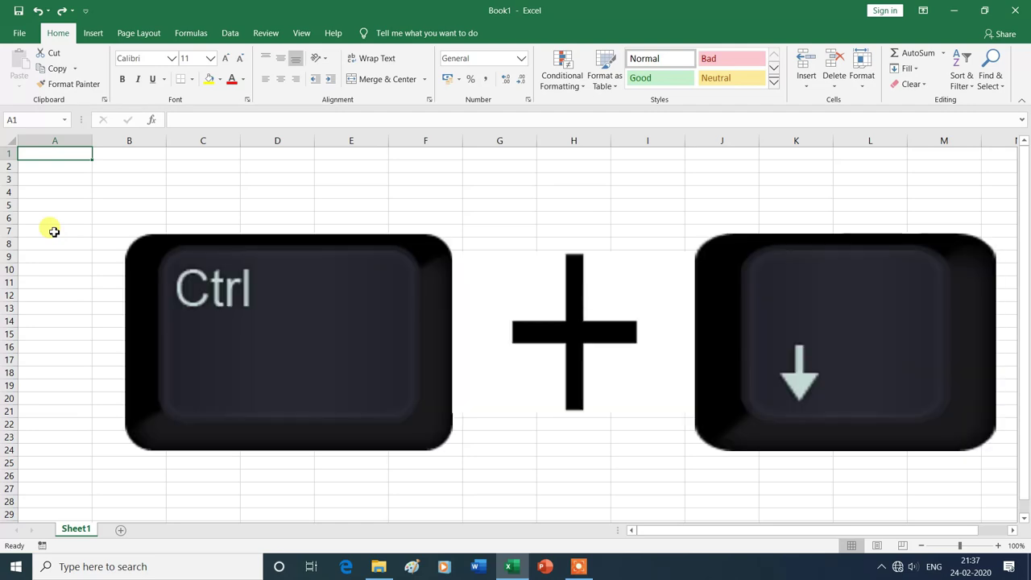
key("ctrl+Down")
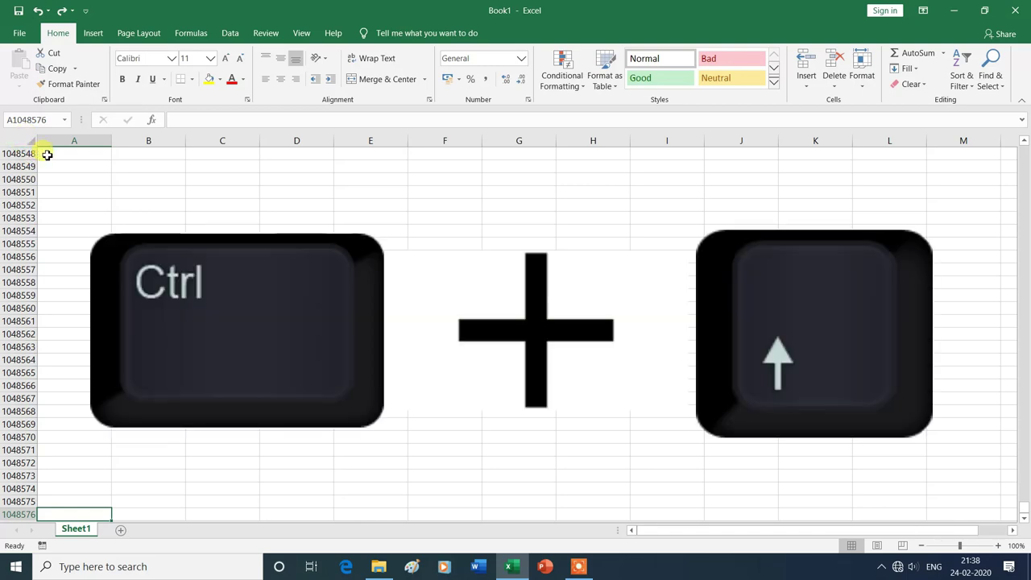
key("ctrl+Up")
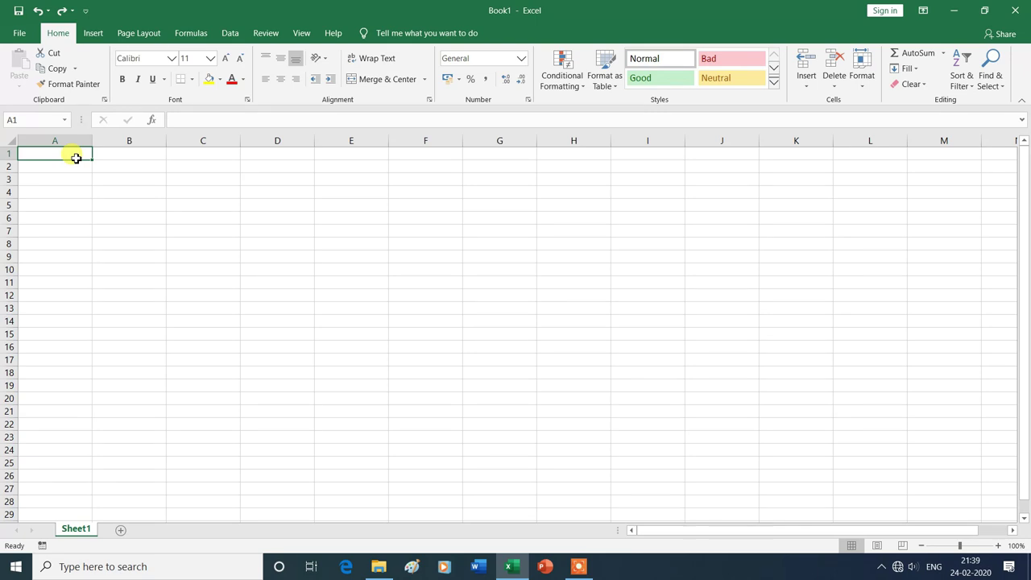
key("ctrl+Right")
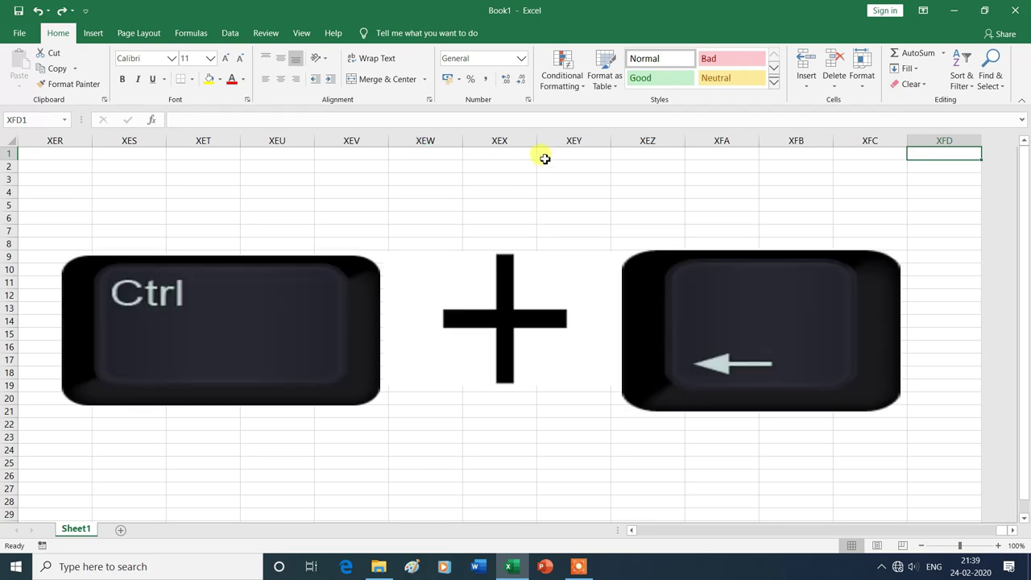
key("ctrl+Left")
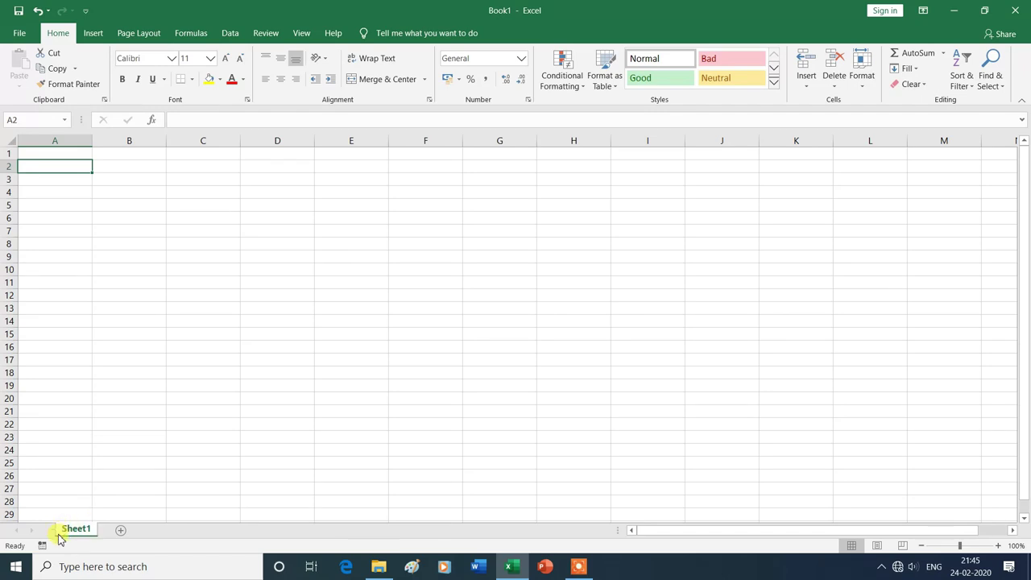
Step: Add Sheet2, Sheet3, Sheet4 and Sheet5 with the New sheet (+) button
left_click(122, 531)
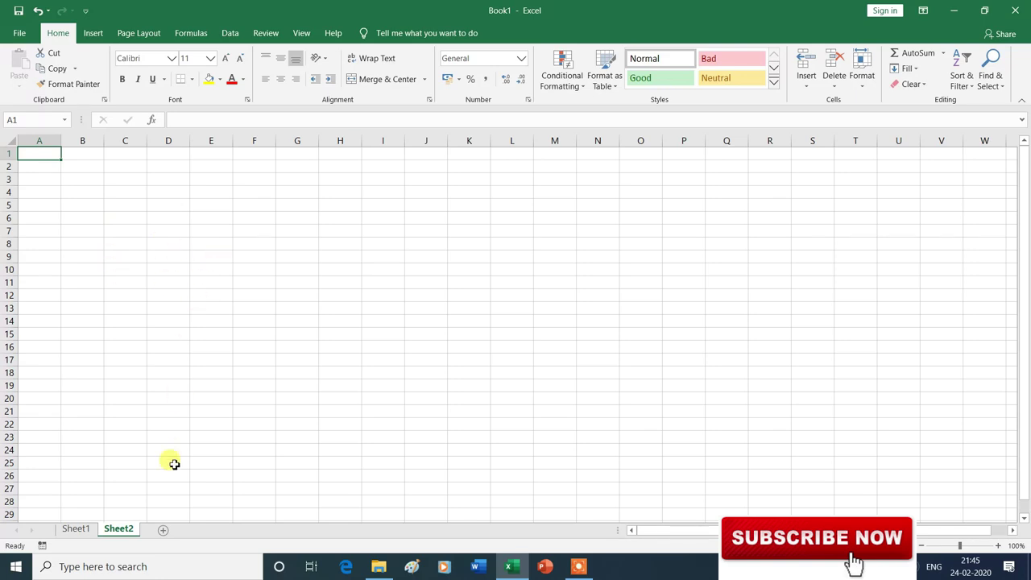
left_click(164, 531)
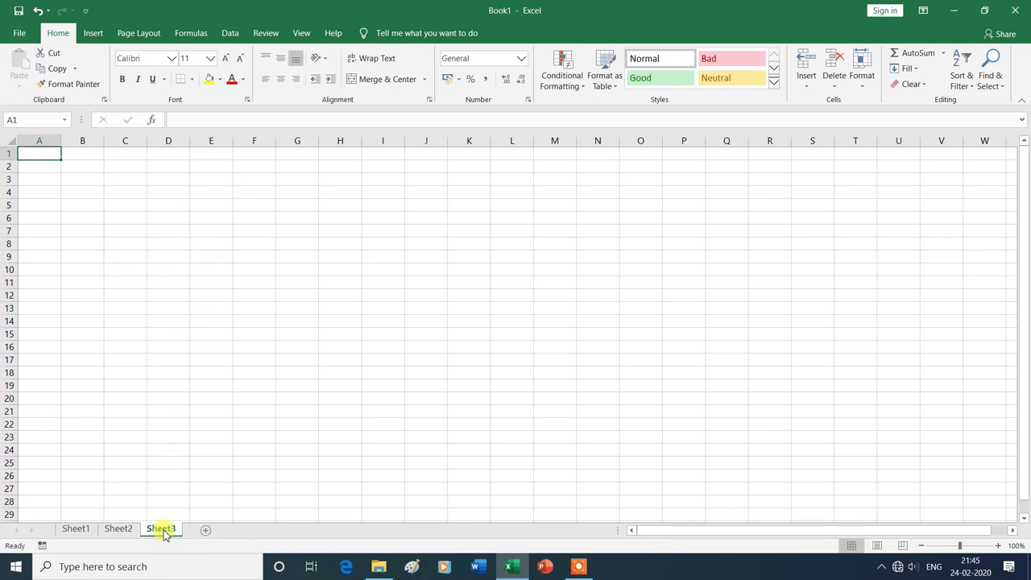
left_click(206, 532)
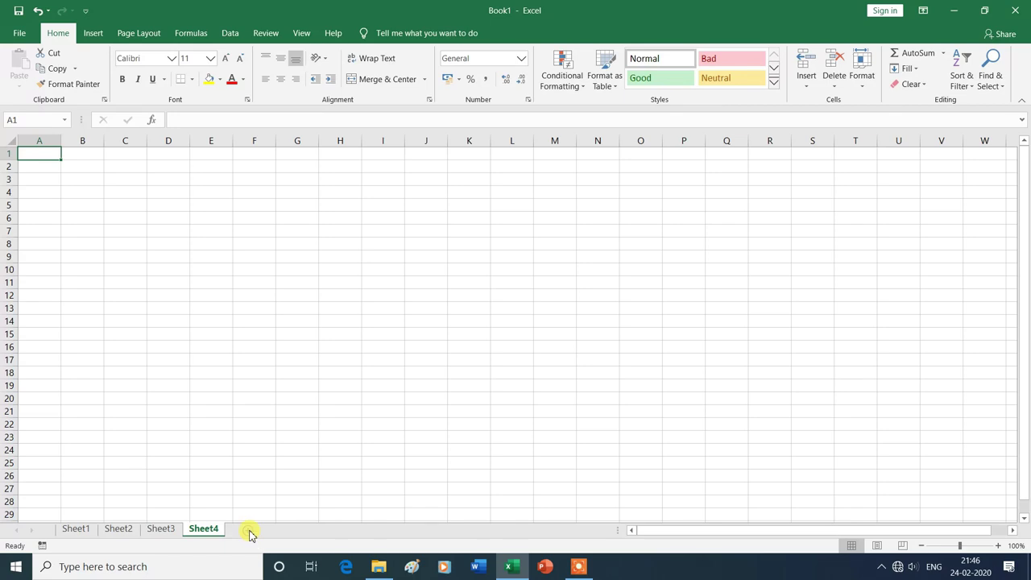
left_click(250, 532)
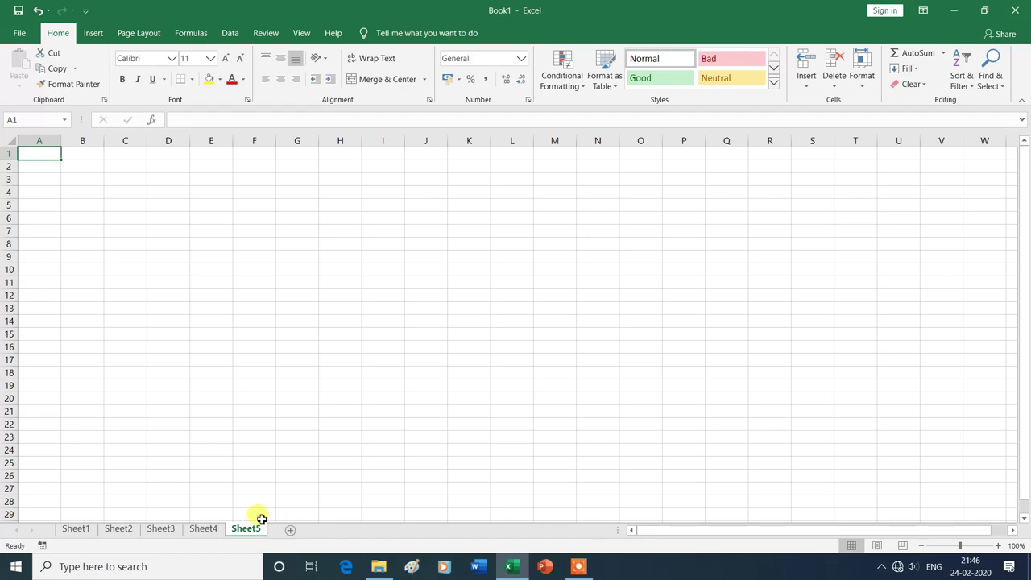
Step: Enter filler text 'fdsf' in Sheet1 A2, 'sdfsf' in Sheet2 A1, 'xcv' in Sheet3 A1, ending on Sheet1
left_click(76, 529)
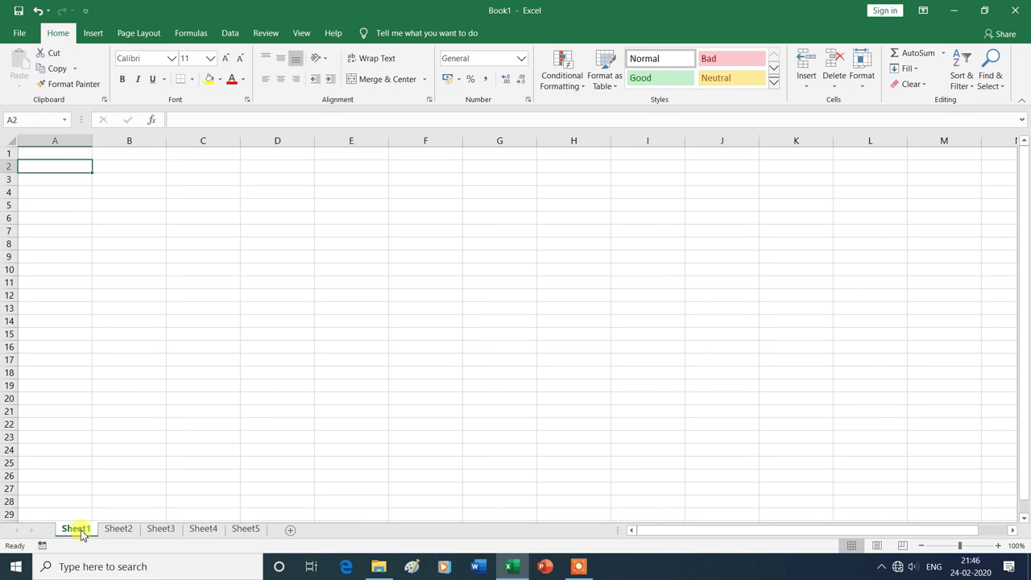
type("fdsf")
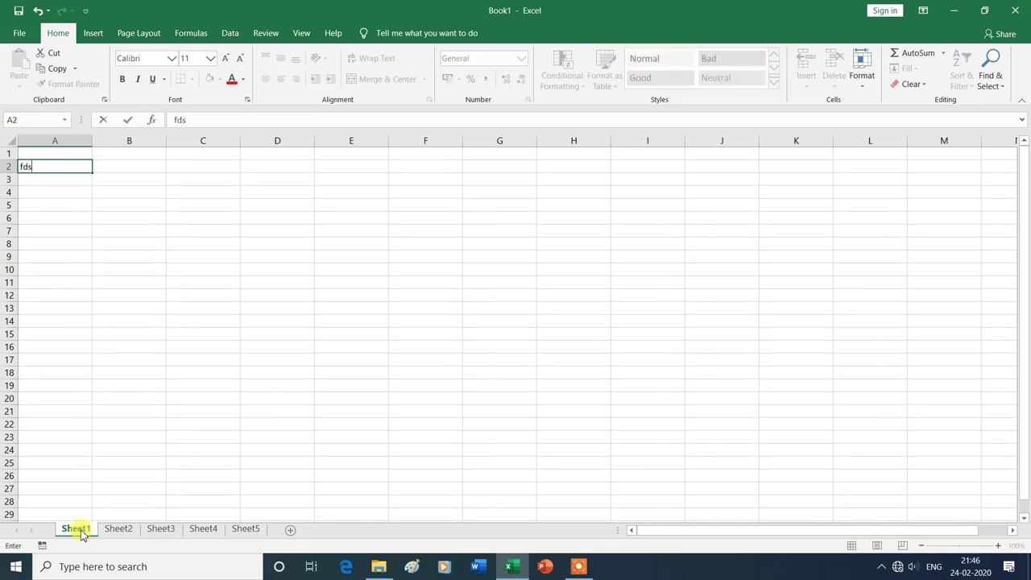
left_click(129, 532)
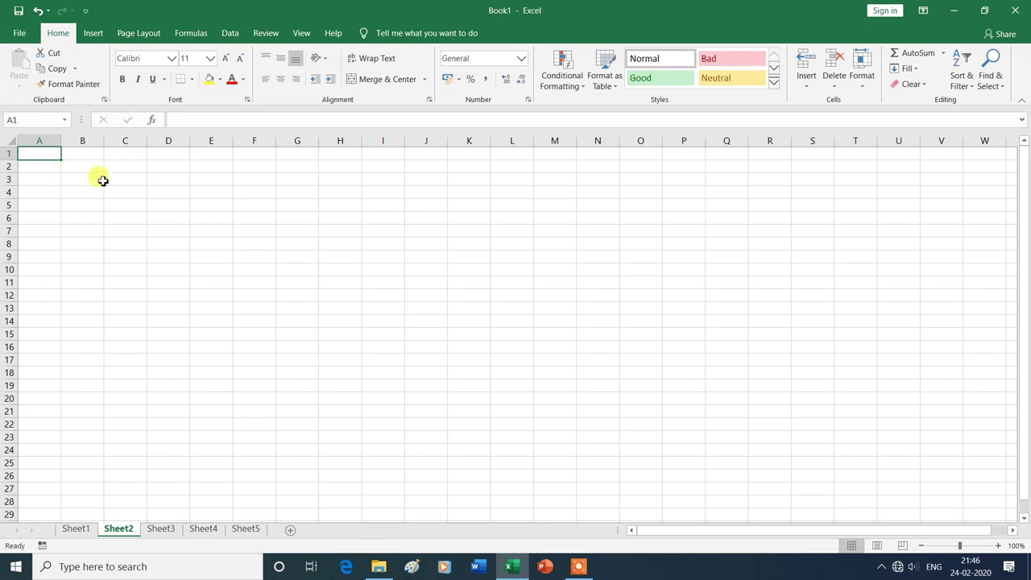
type("sdfsf")
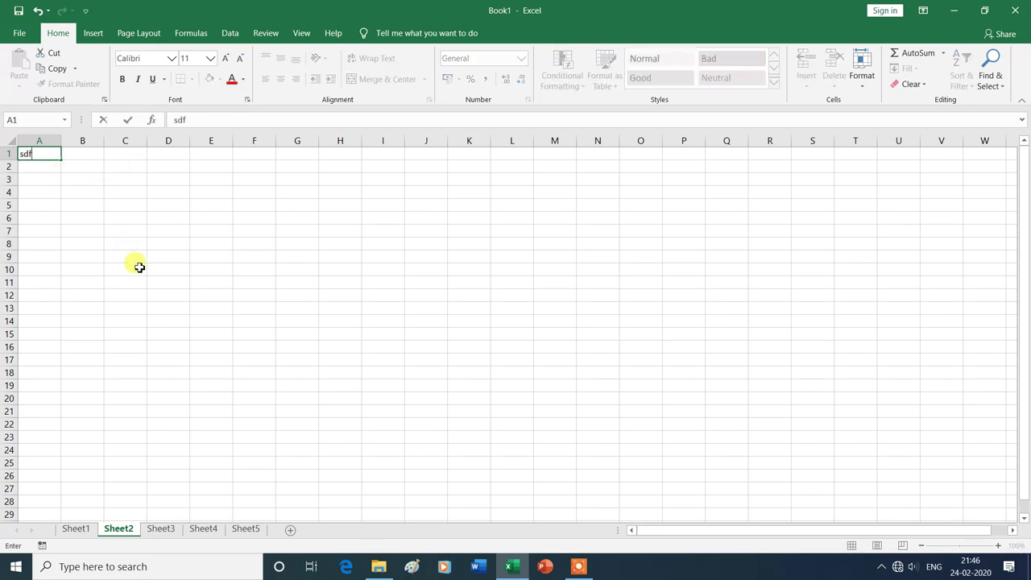
left_click(163, 531)
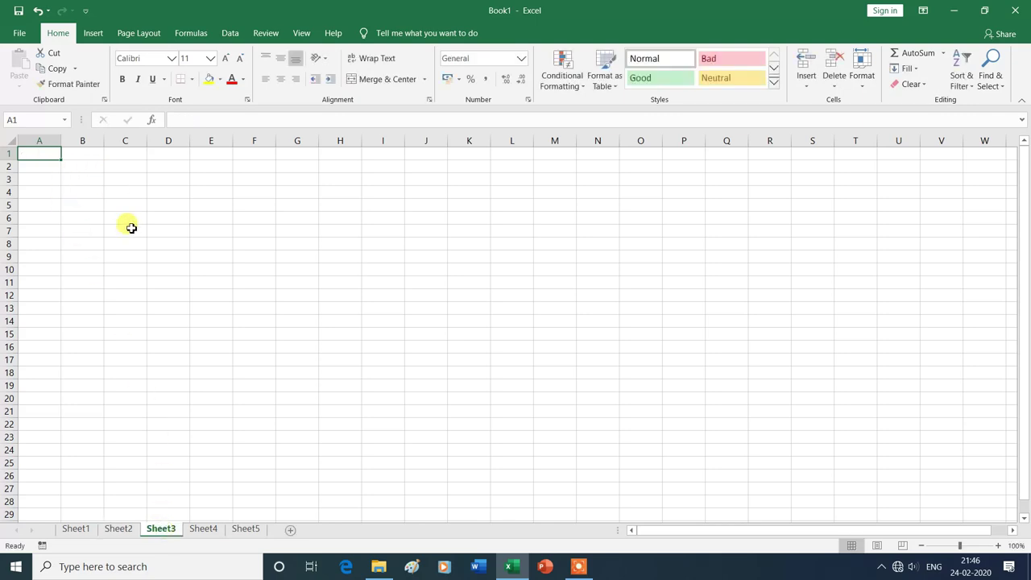
type("xcv")
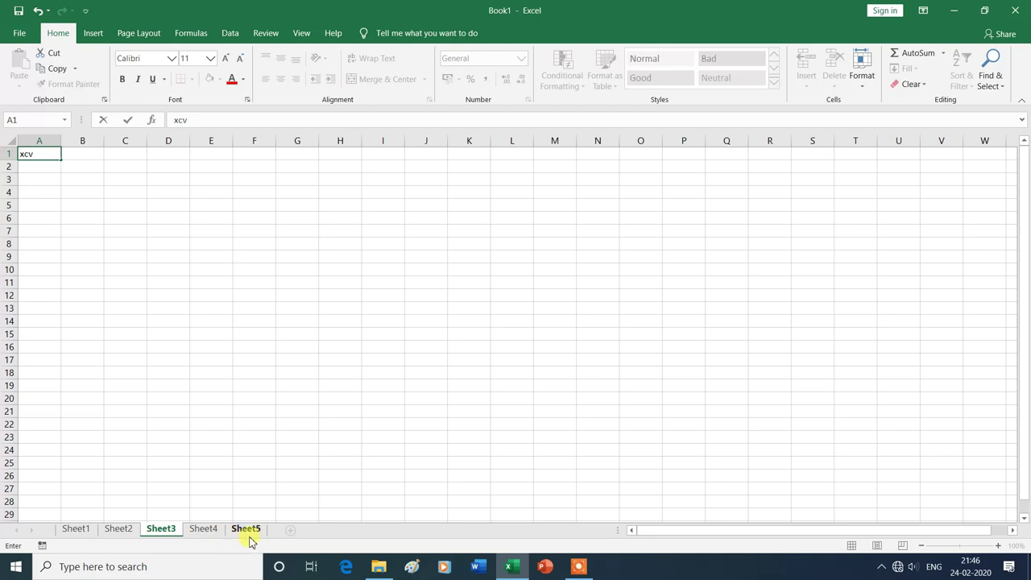
left_click(78, 530)
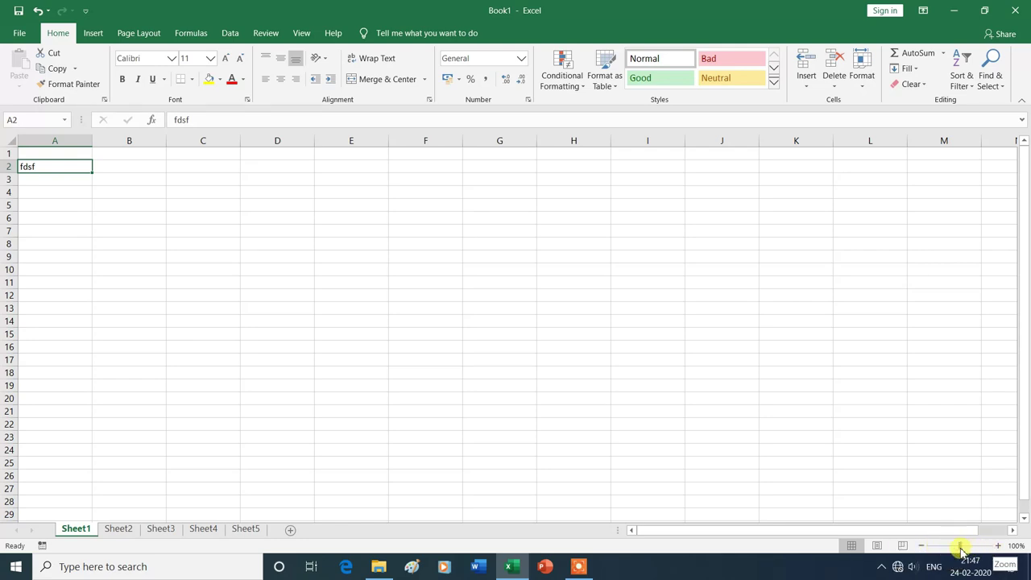
mouse_move(962, 551)
left_mouse_down()
mouse_move(981, 550)
mouse_move(942, 550)
left_mouse_up()
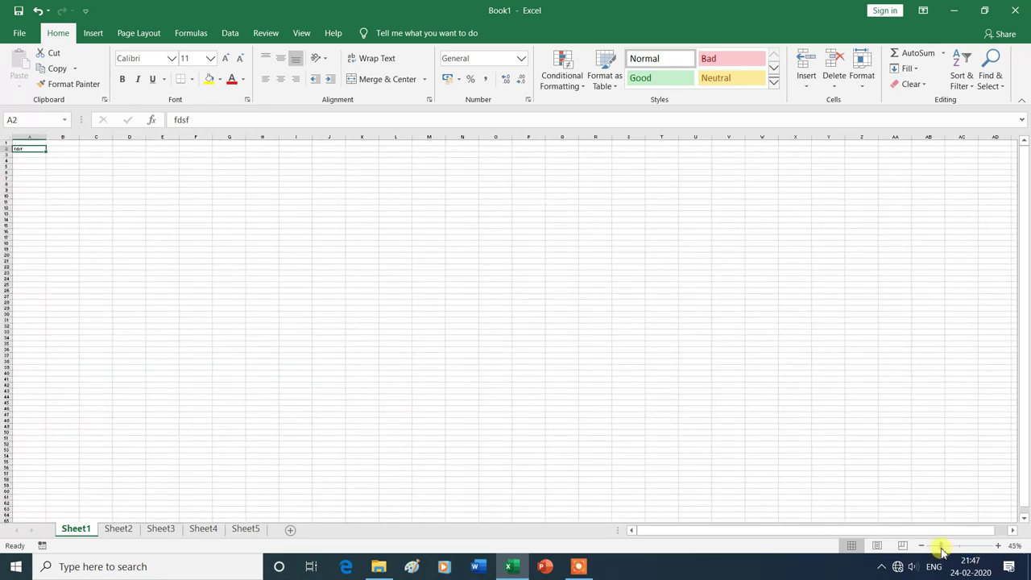
left_click_drag(944, 551, 959, 550)
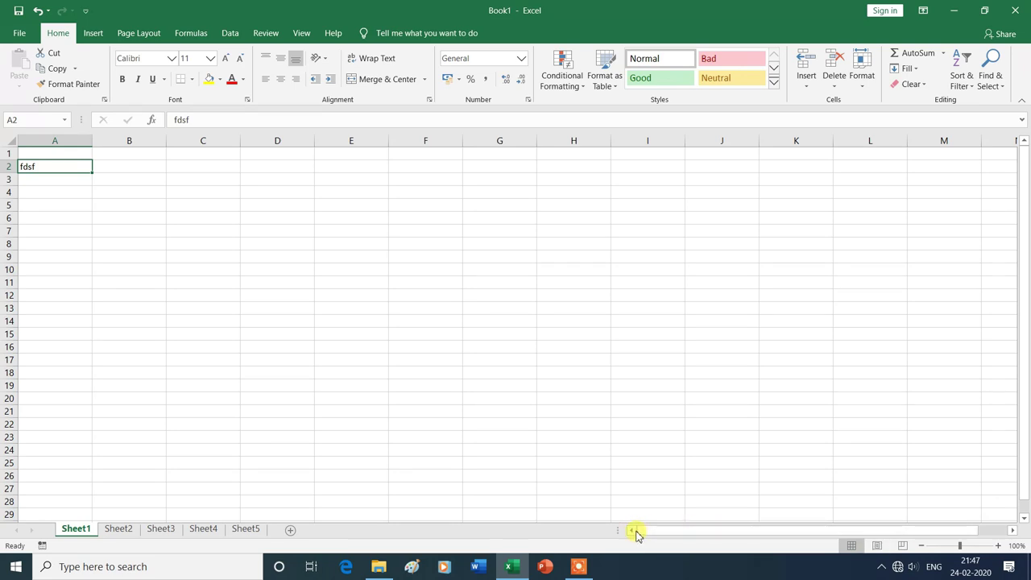
left_click(1013, 530)
left_click(1013, 530)
left_click(1013, 530)
left_click(1013, 529)
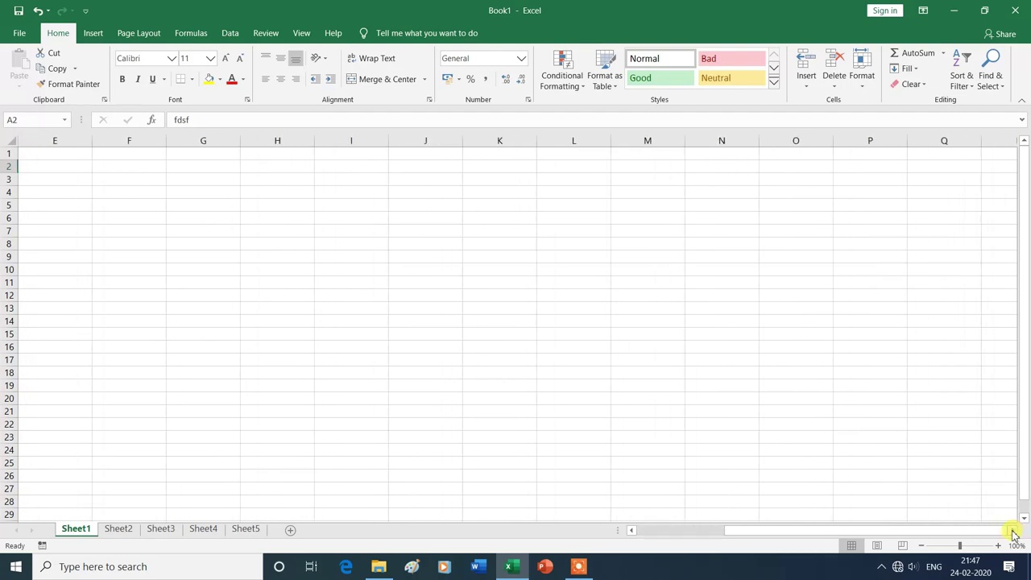
left_click(631, 531)
left_click(631, 531)
left_click(632, 532)
left_click(631, 531)
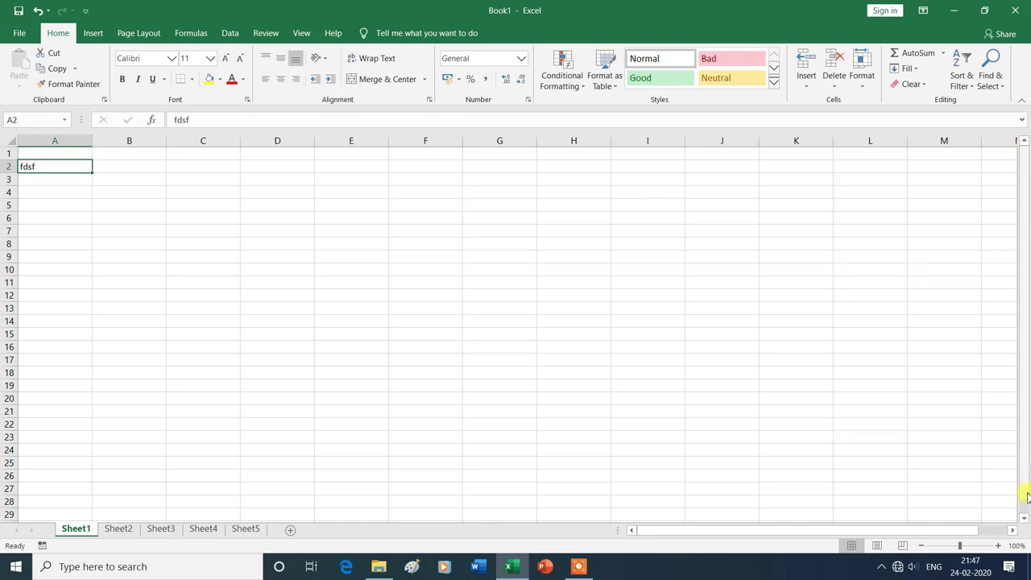
left_click(1024, 522)
left_click(1024, 522)
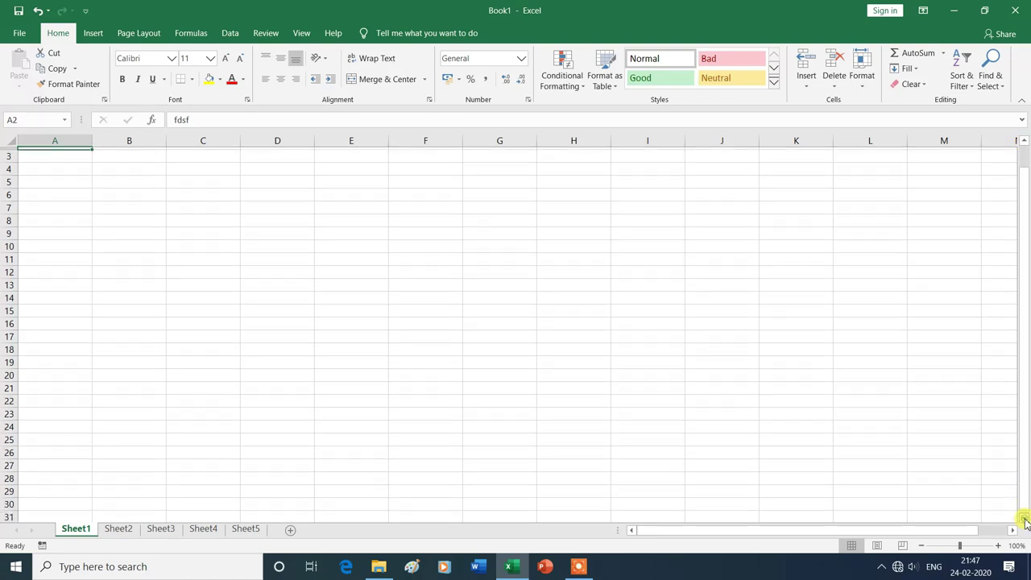
left_click(1022, 142)
left_click(1022, 142)
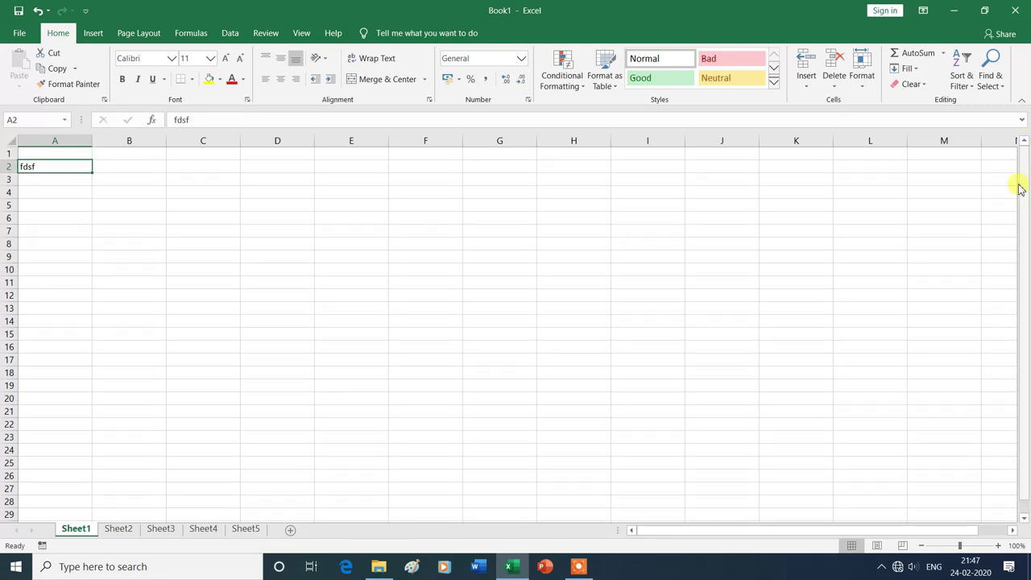